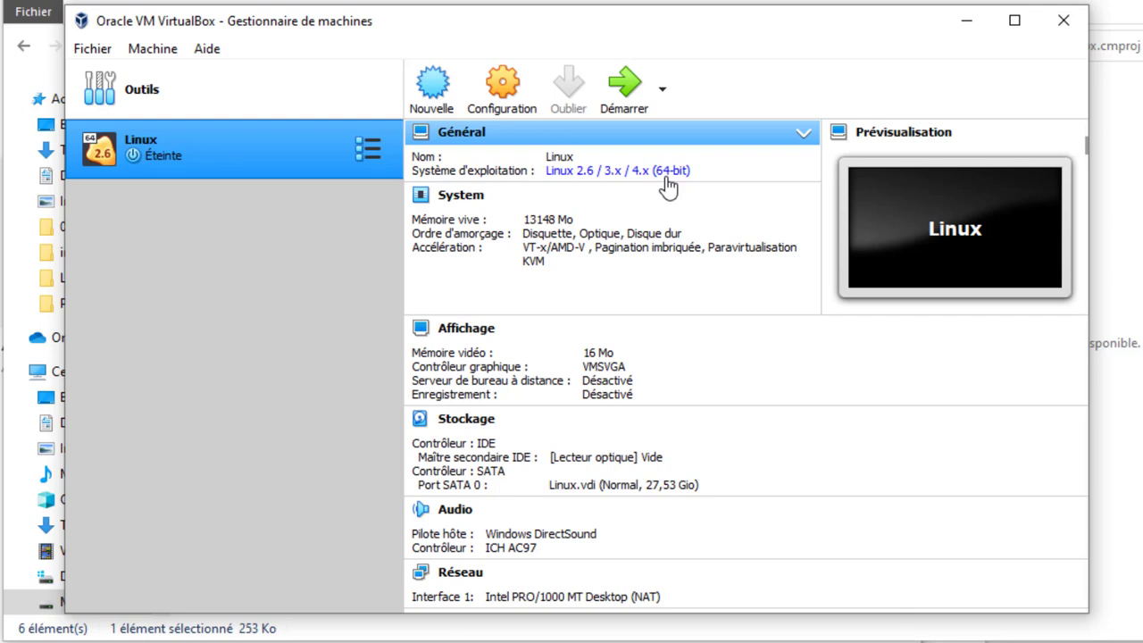
Open the global preferences and review the general settings and the input shortcuts for the VirtualBox manager and virtual machines
left_click(100, 50)
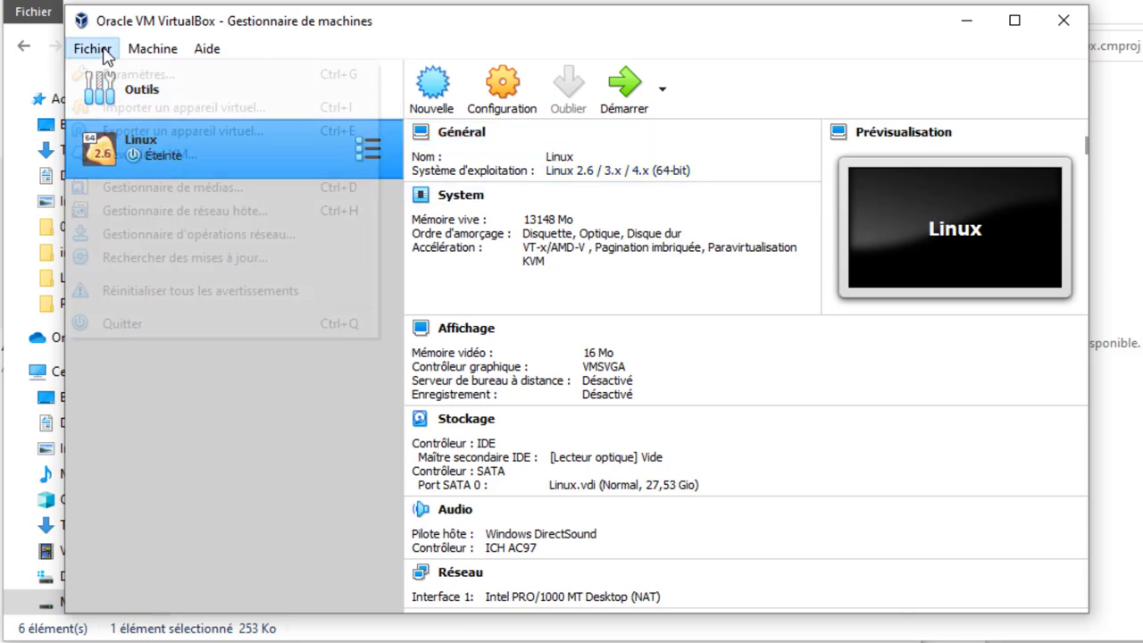
left_click(152, 402)
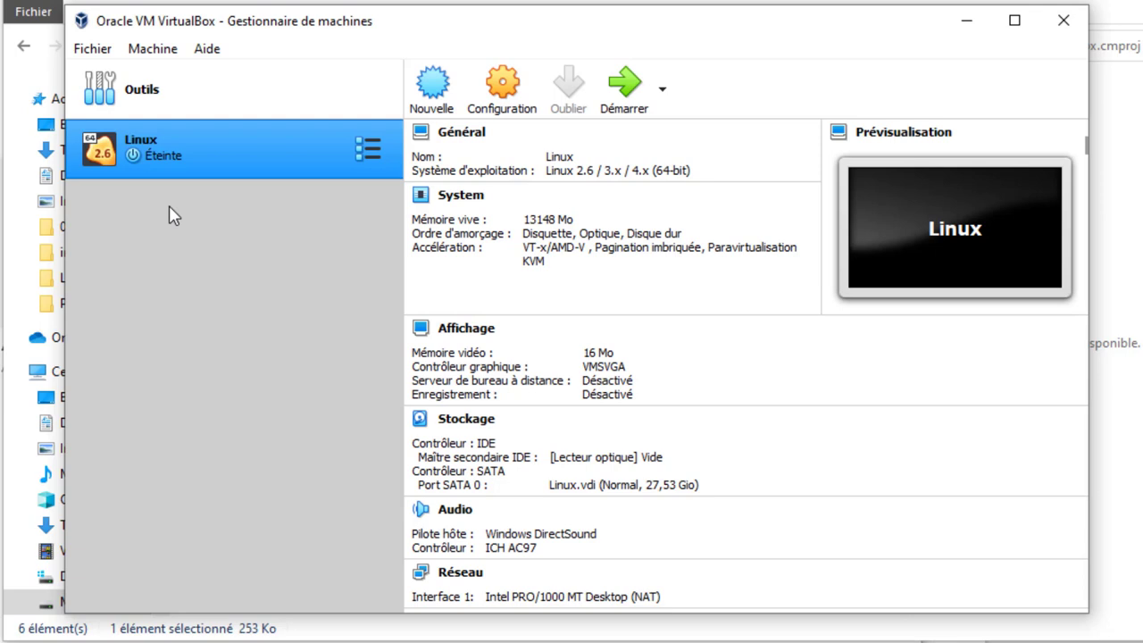
left_click(94, 49)
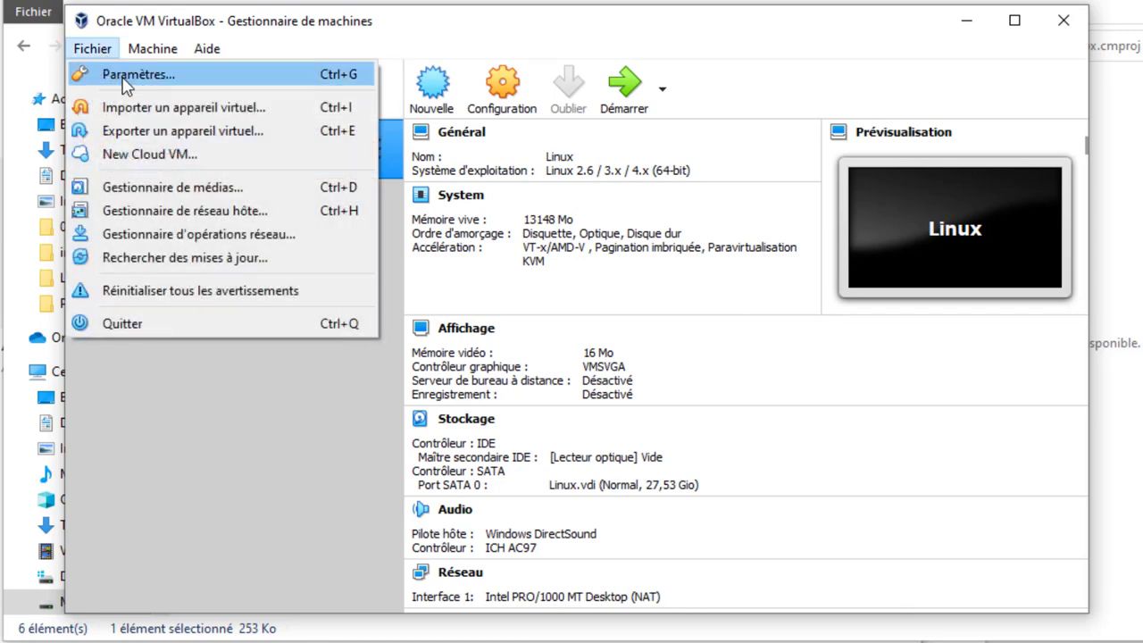
left_click(125, 76)
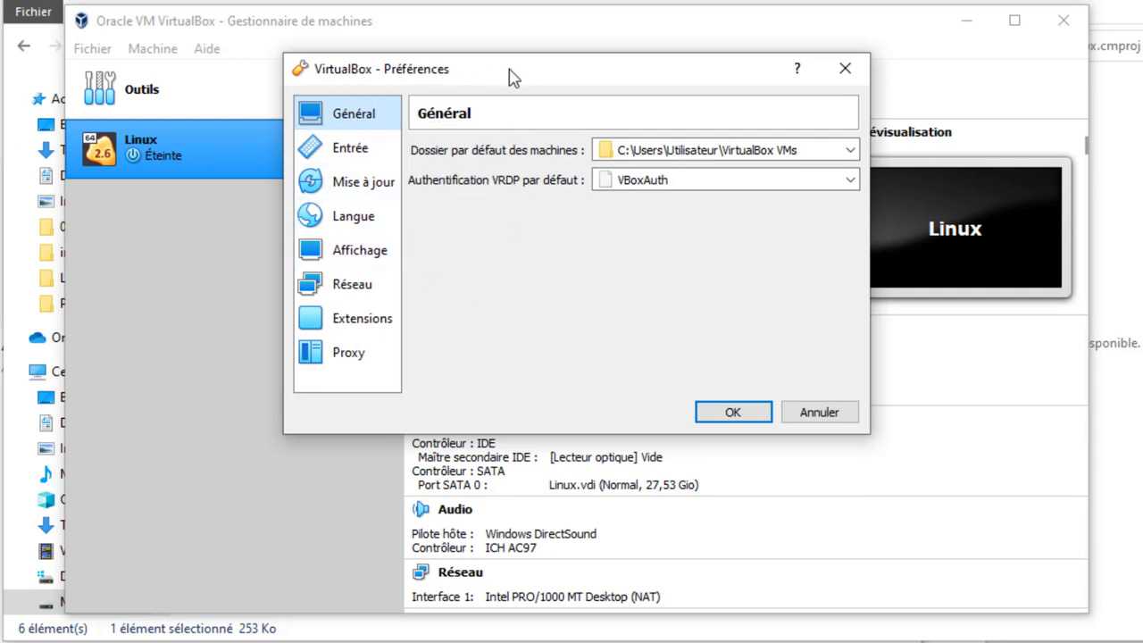
left_click_drag(509, 69, 486, 51)
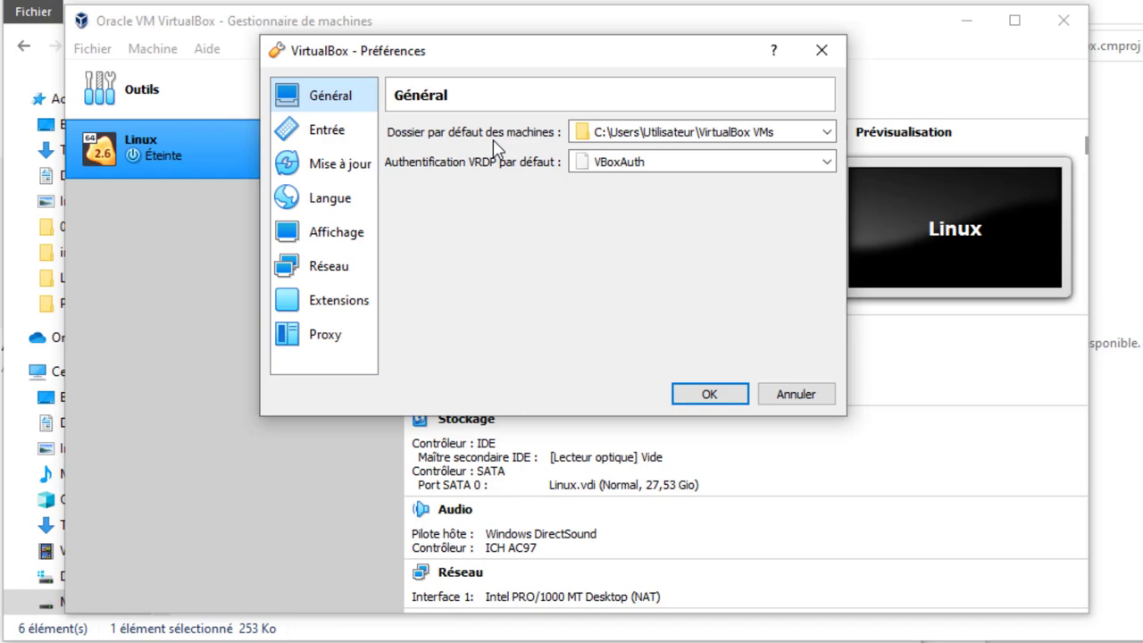
left_click(343, 134)
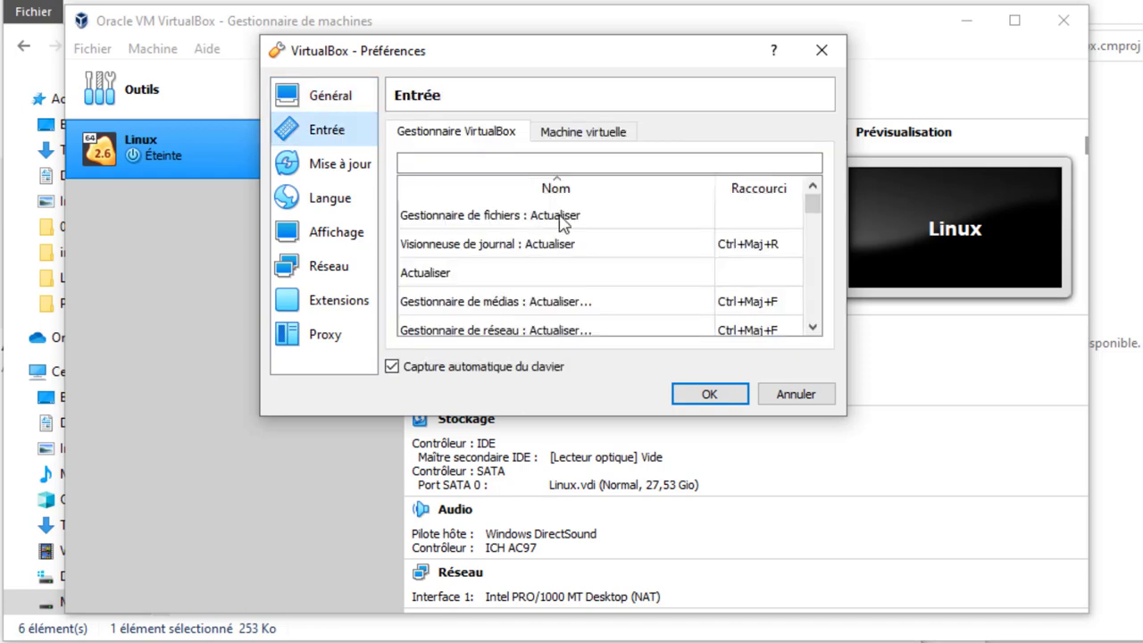
left_click(595, 135)
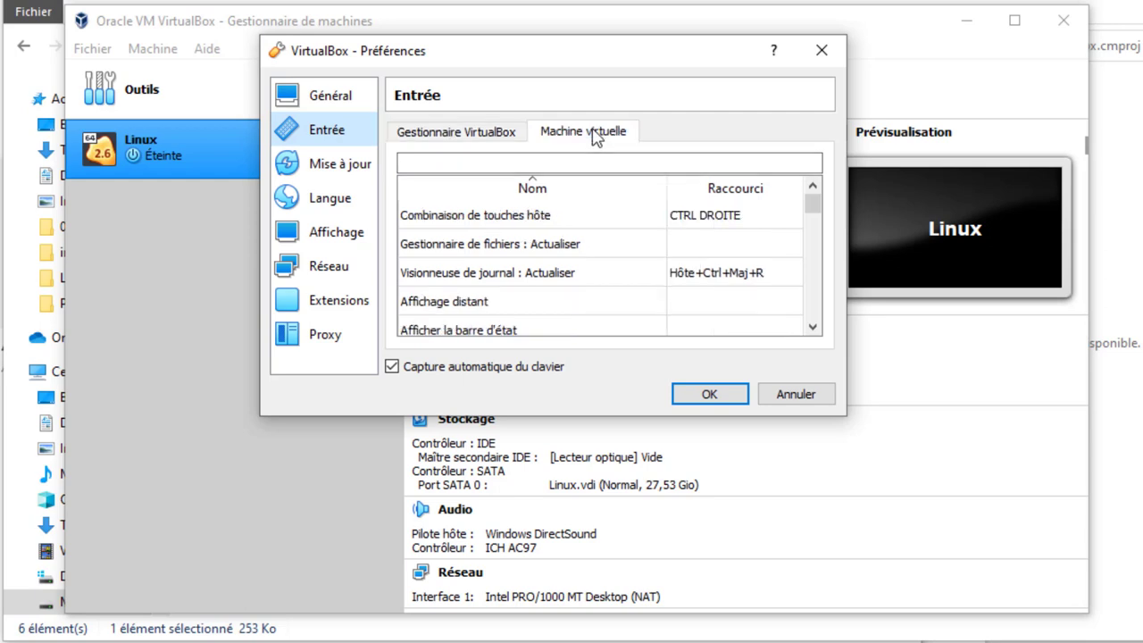
left_click(487, 140)
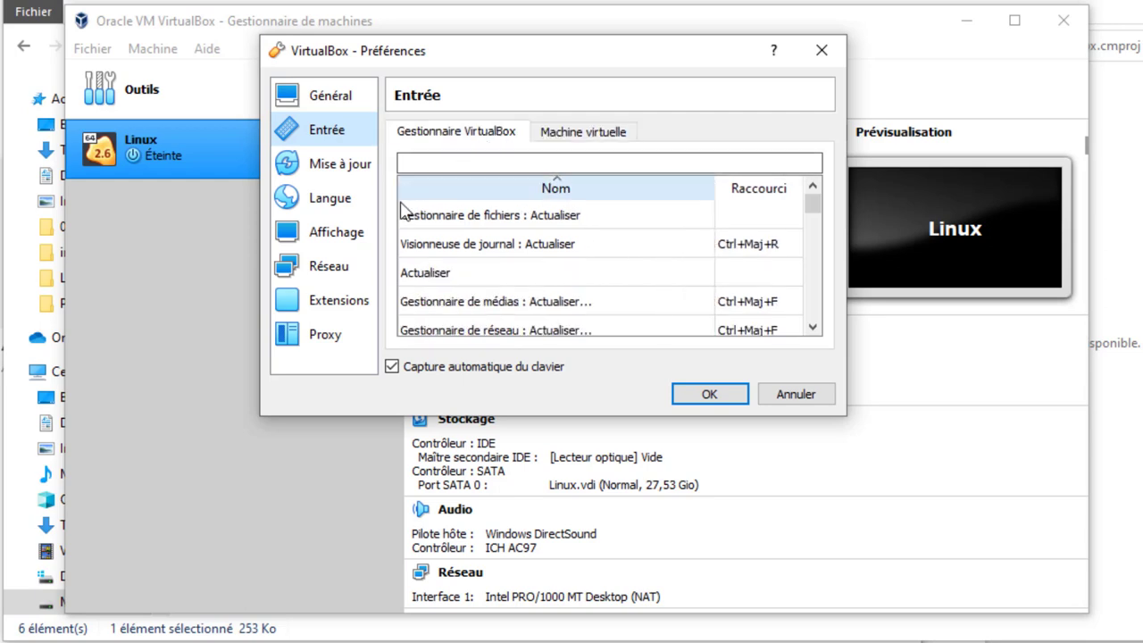
Review the update, language, display, network, extension and proxy preferences, and close the preferences without saving
left_click(328, 169)
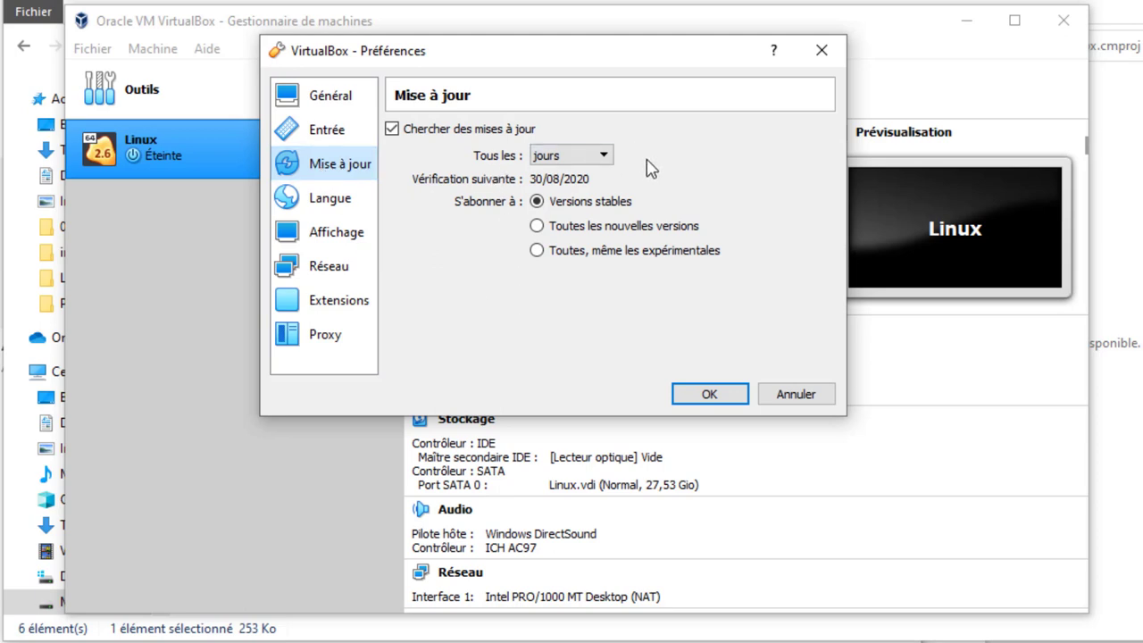
left_click(335, 205)
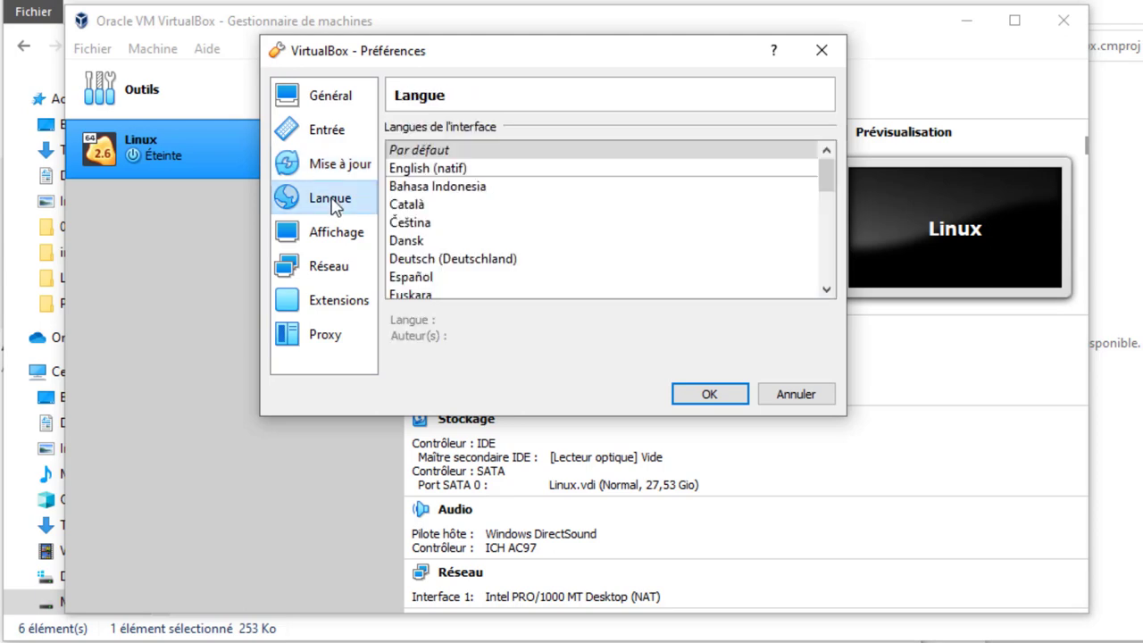
left_click(337, 236)
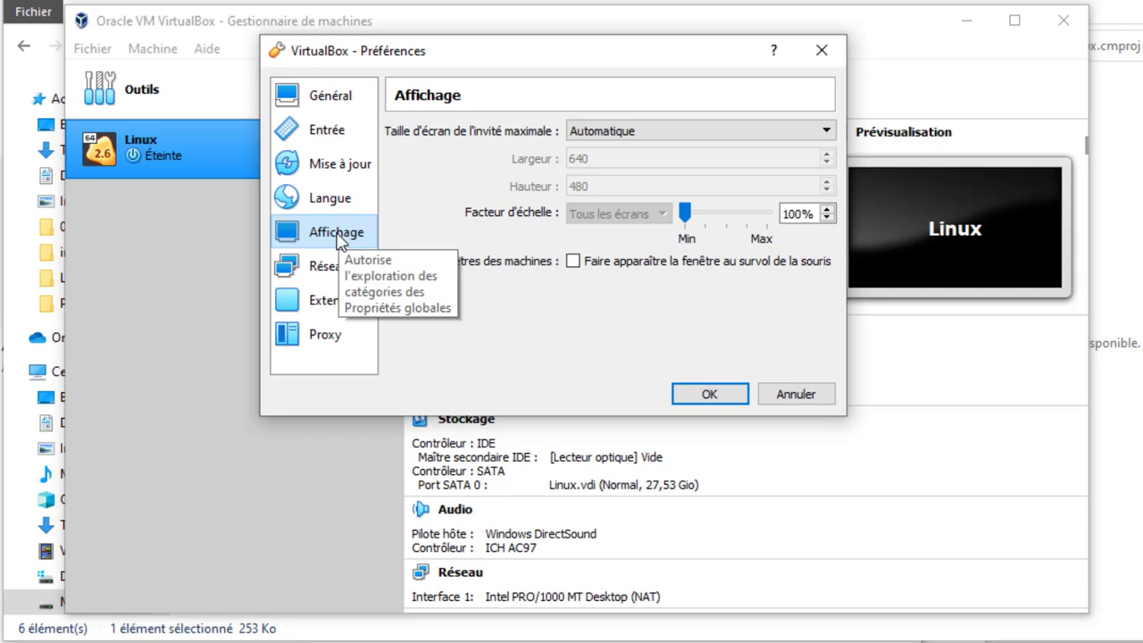
left_click(329, 268)
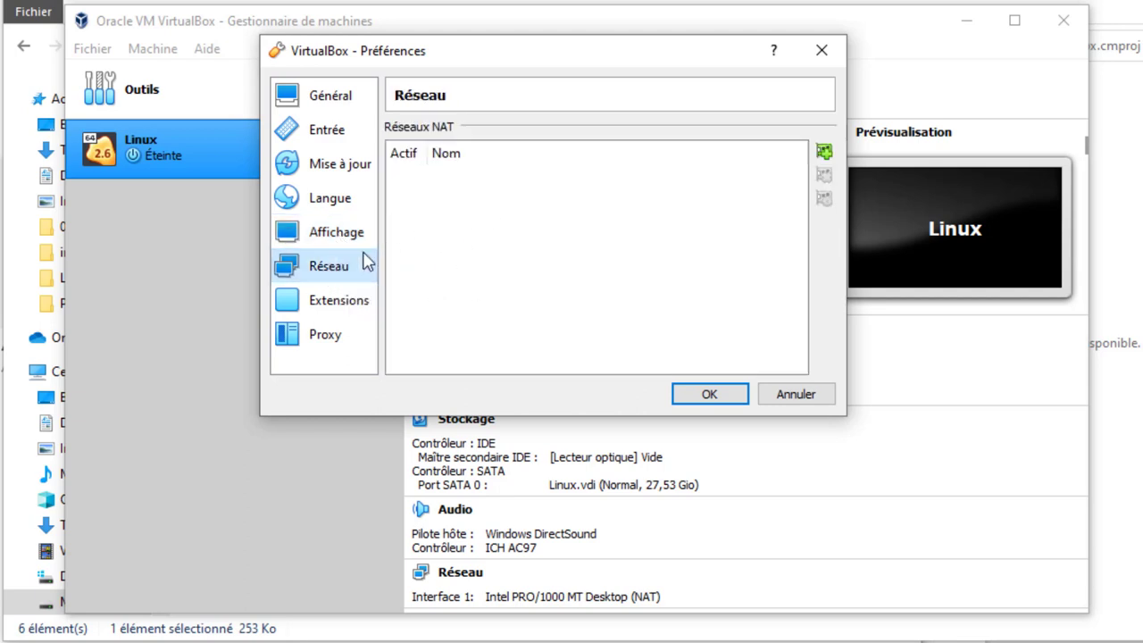
left_click(326, 309)
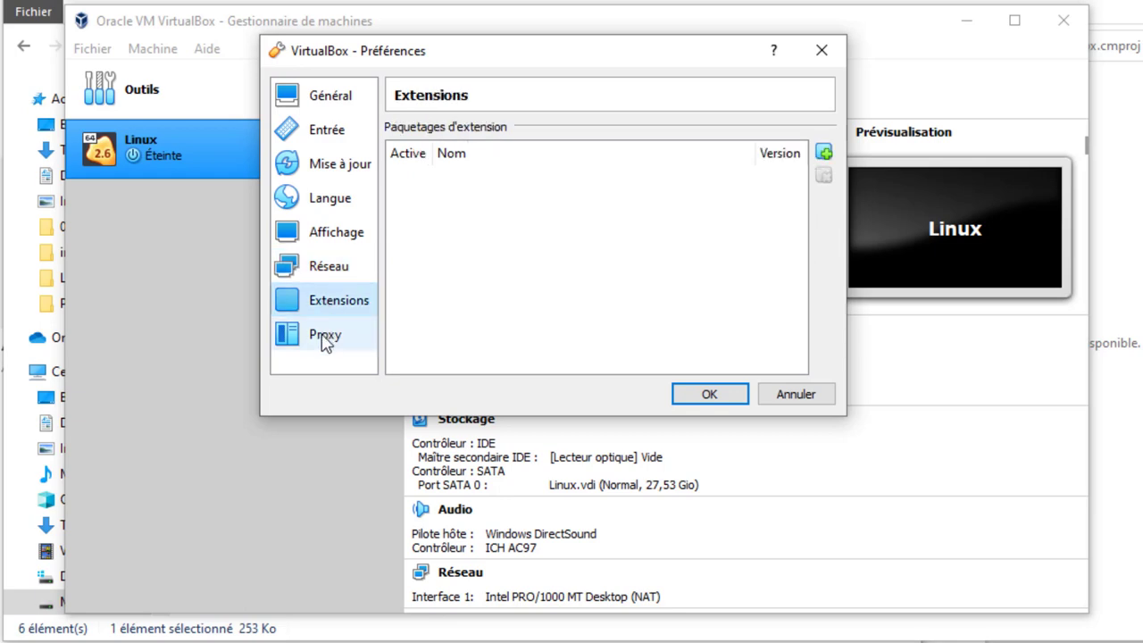
left_click(325, 343)
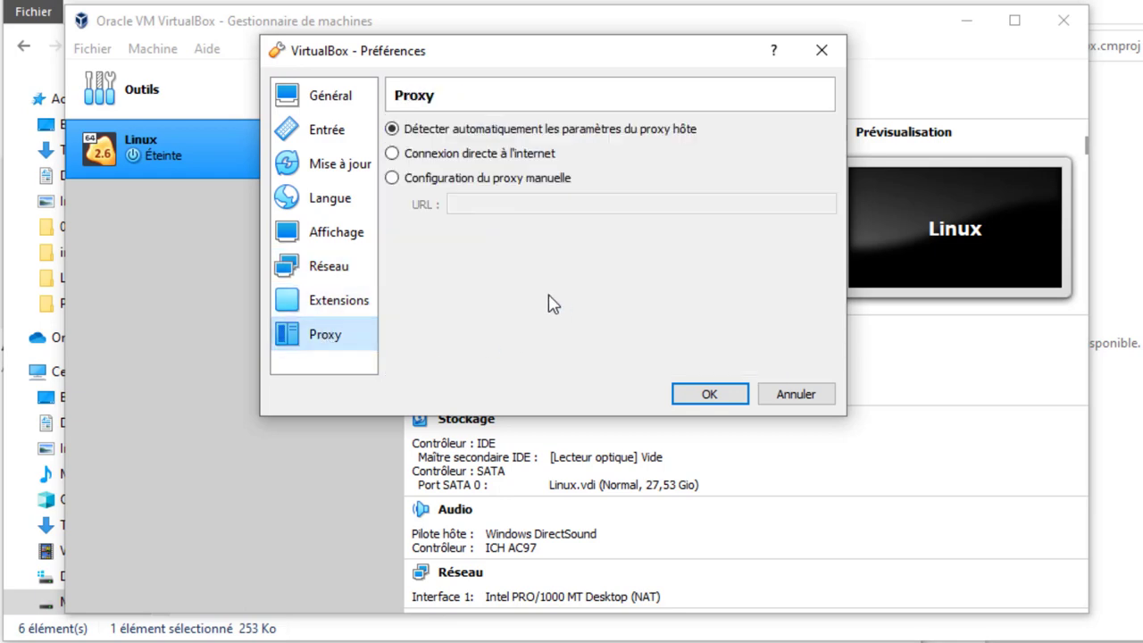
left_click(795, 395)
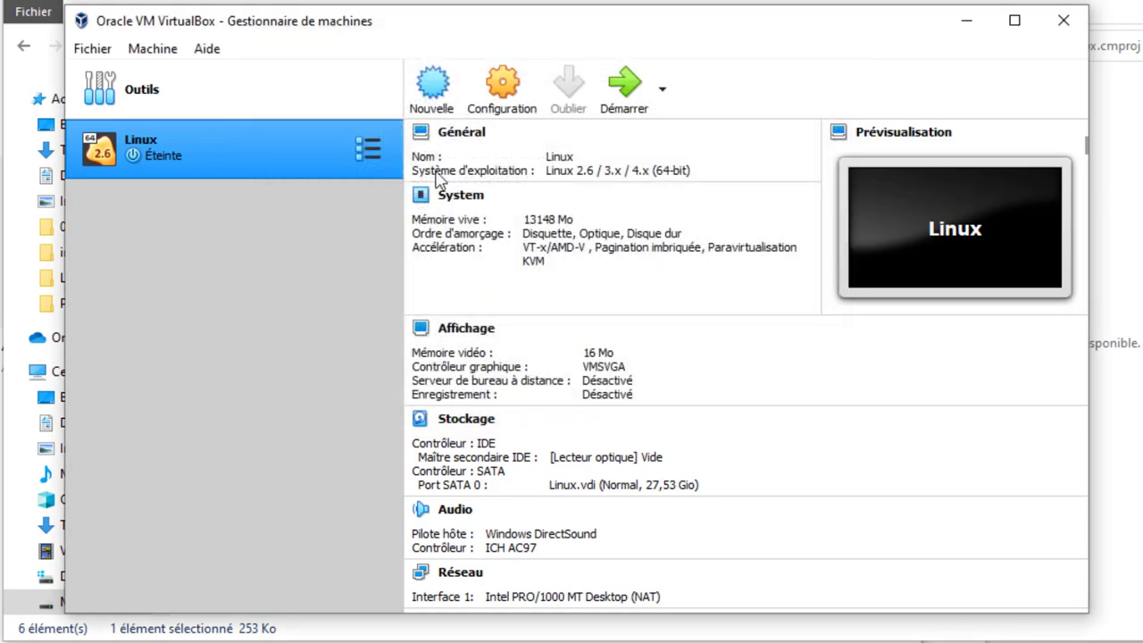
Inspect the hard disks in the virtual media manager and the adapters in the host network manager, closing each one
left_click(97, 52)
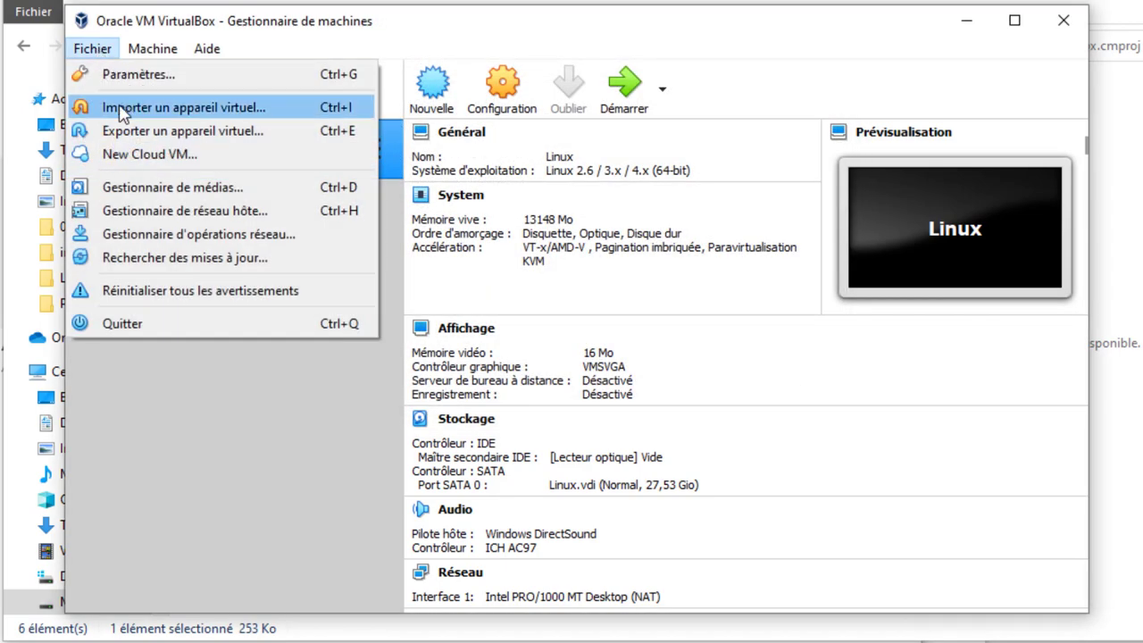
left_click(166, 187)
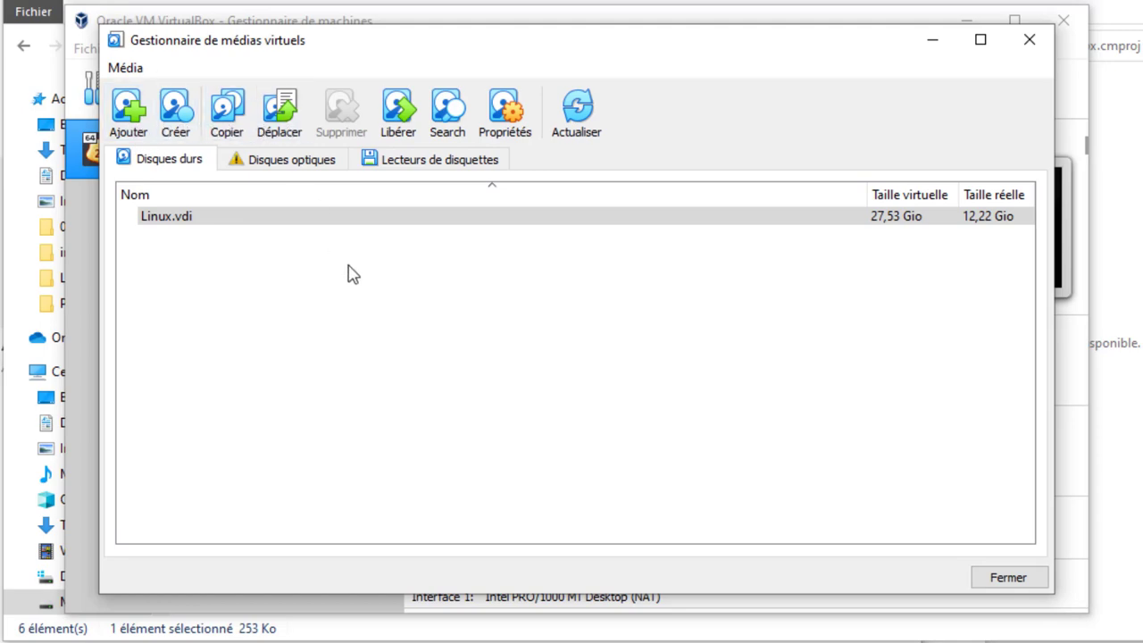
left_click(1027, 42)
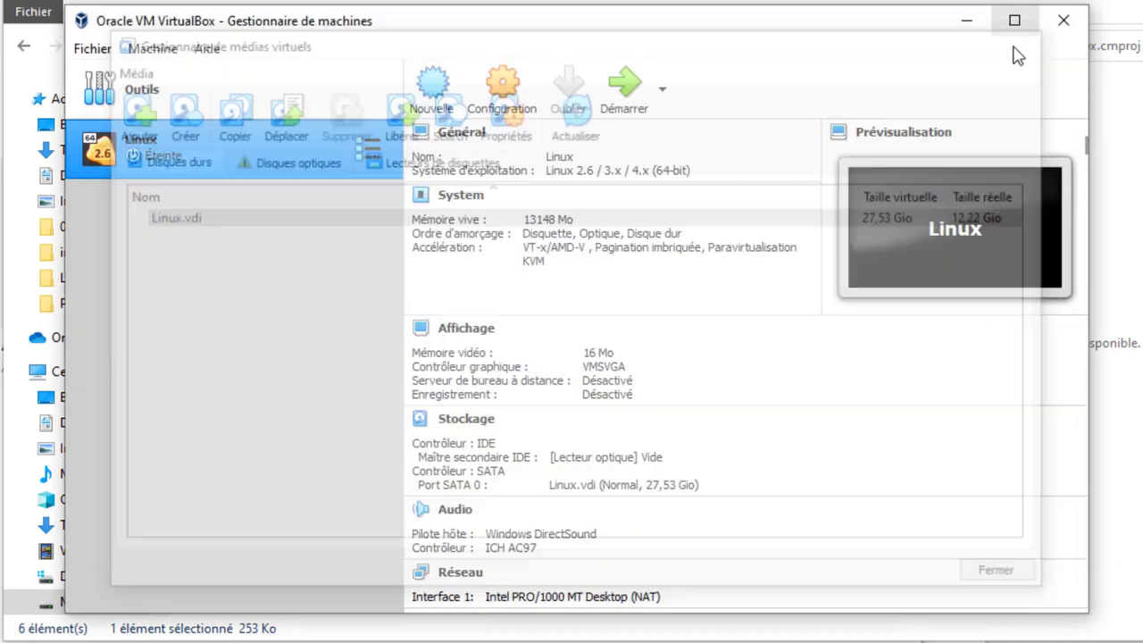
left_click(97, 50)
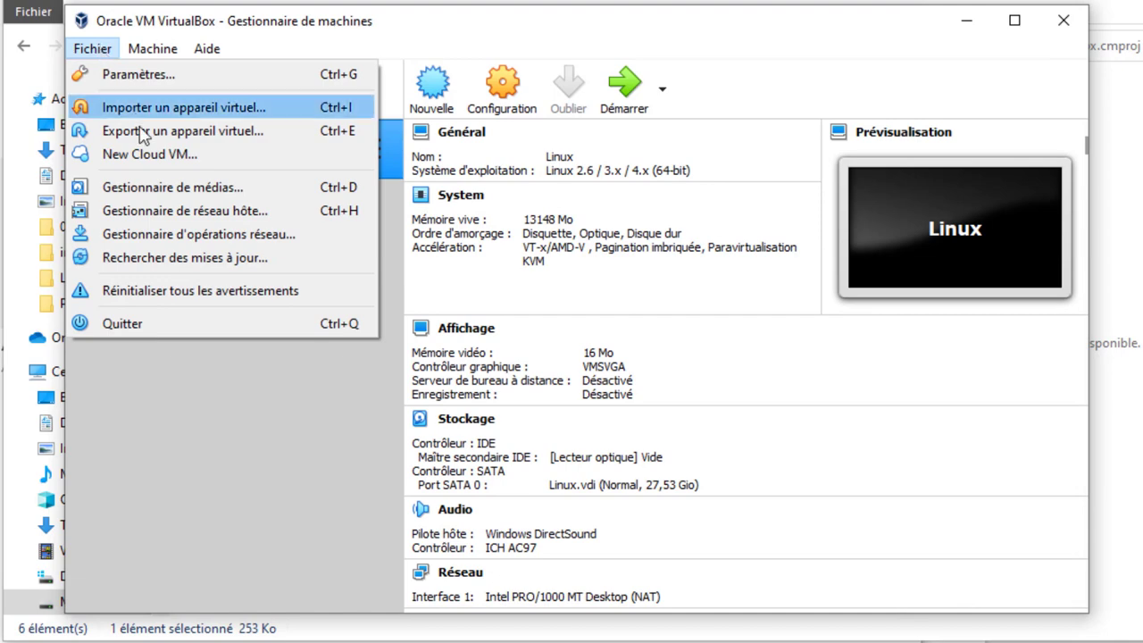
left_click(204, 223)
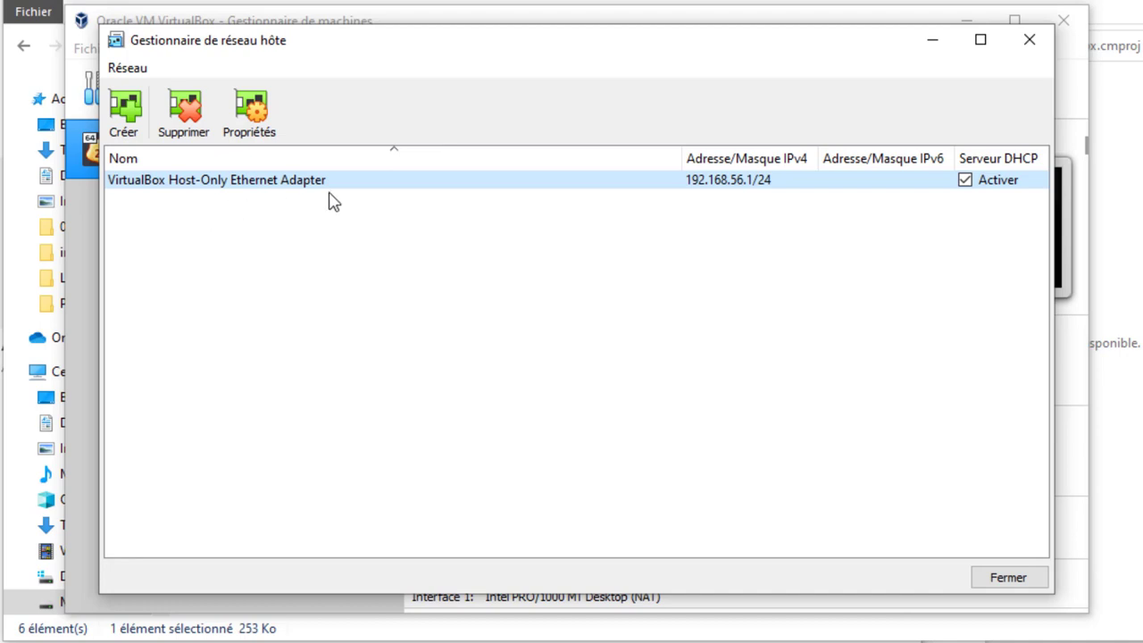
key("Escape")
left_click(92, 48)
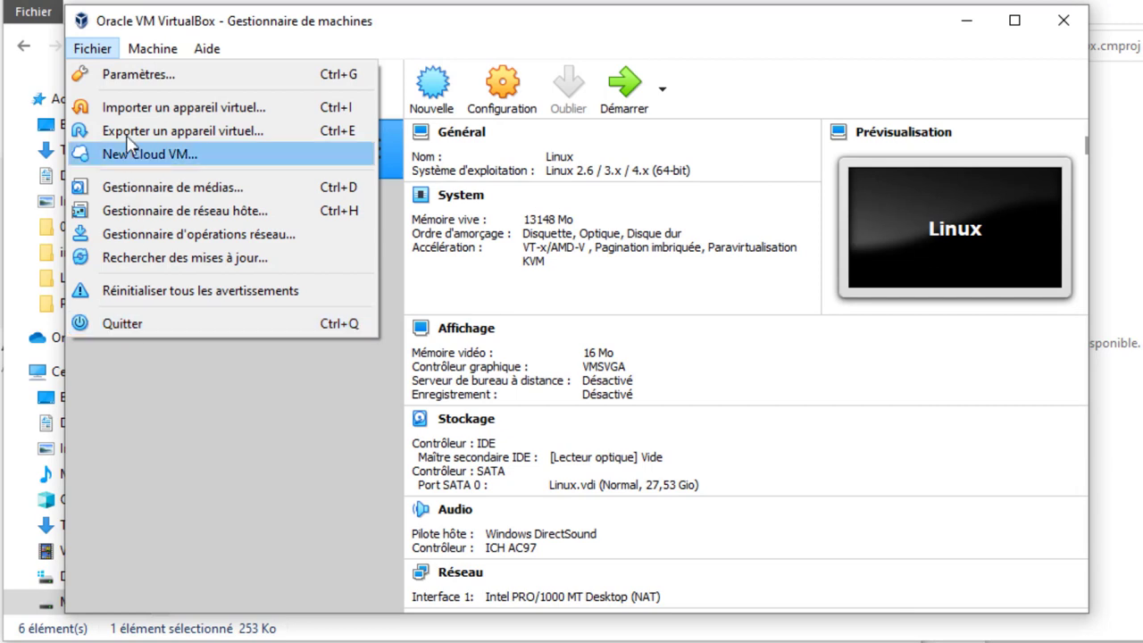
mouse_move(153, 47)
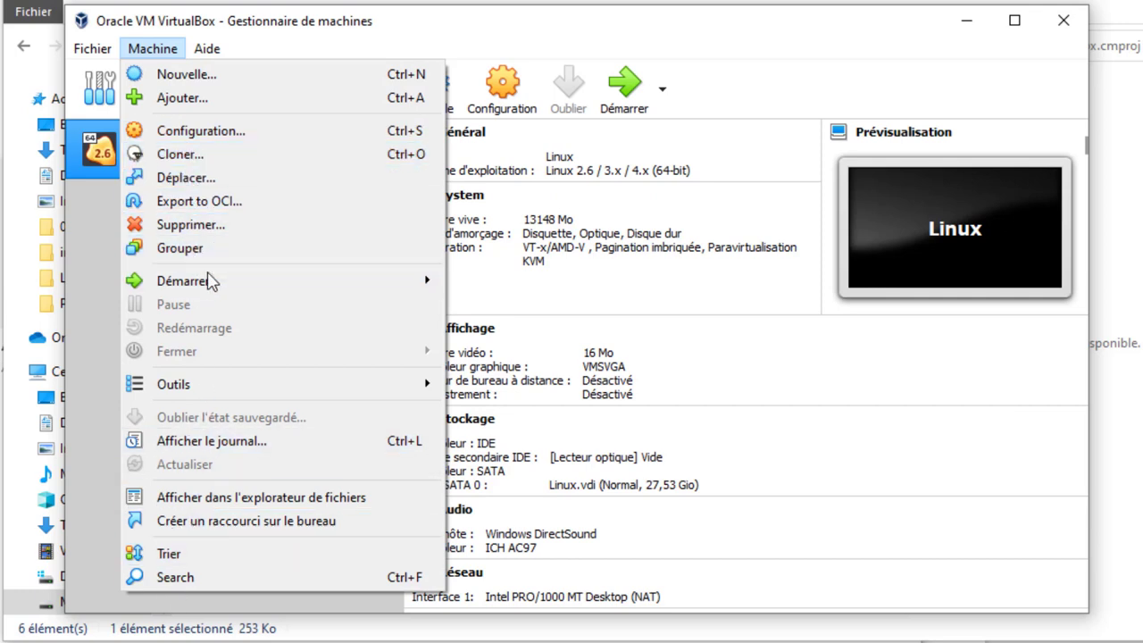
mouse_move(196, 391)
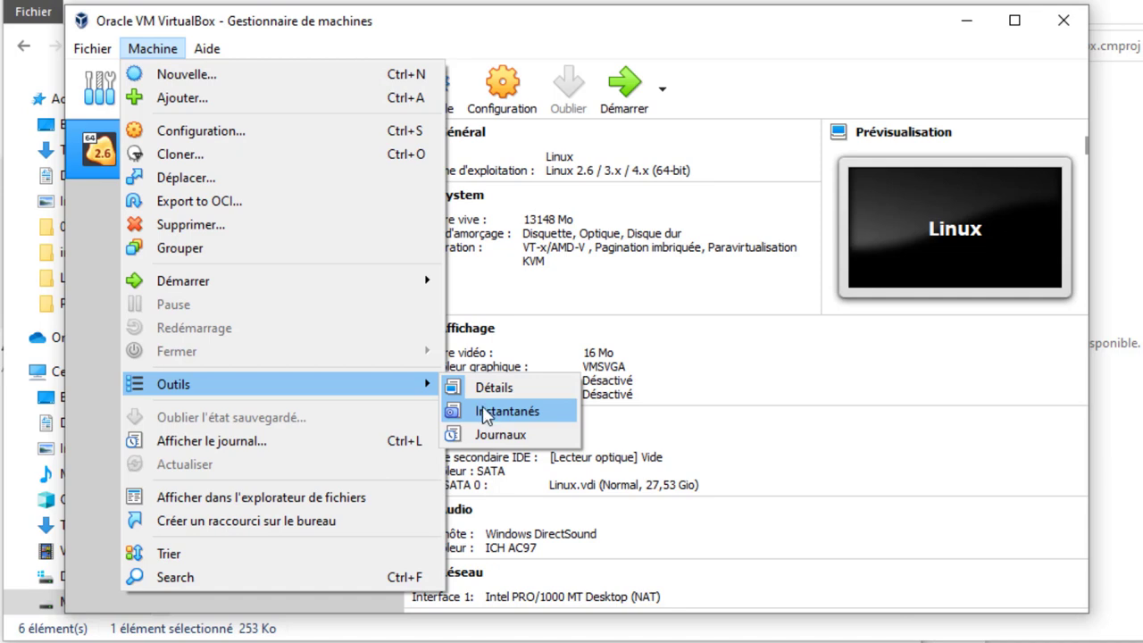
left_click(719, 92)
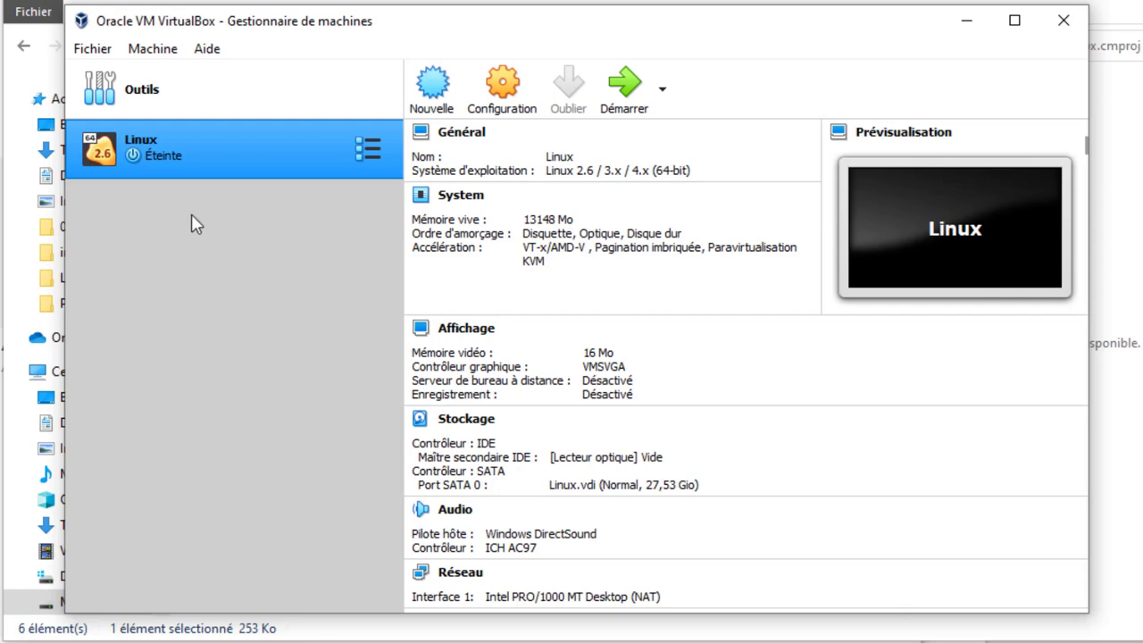
Open the Linux machine's settings and review its basic, advanced, description and disk encryption options
left_click(500, 86)
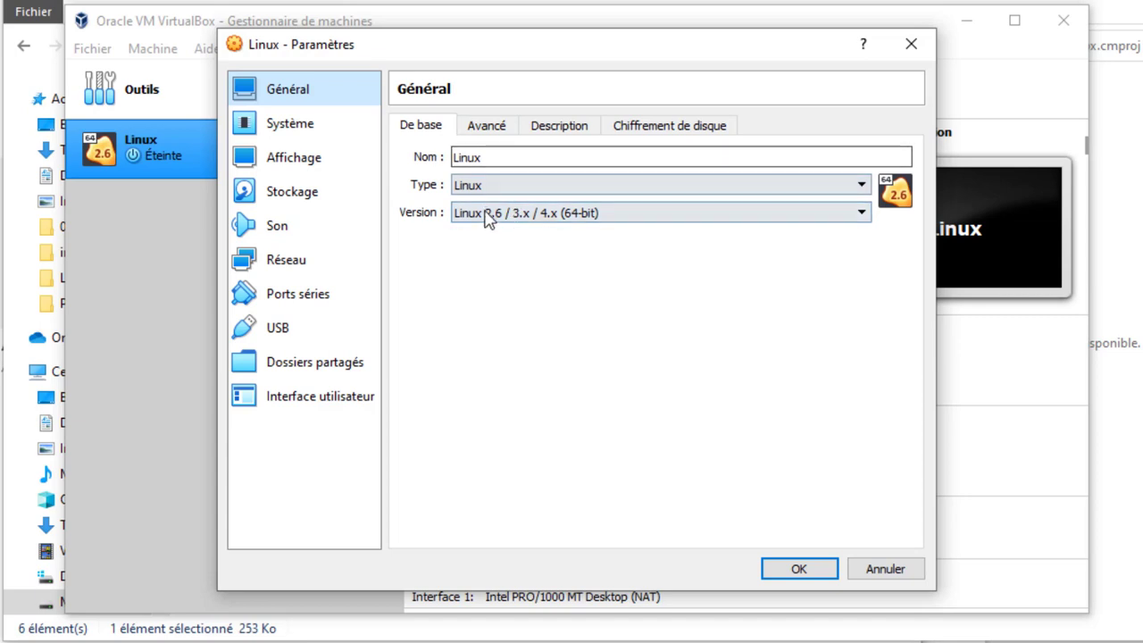
left_click(497, 135)
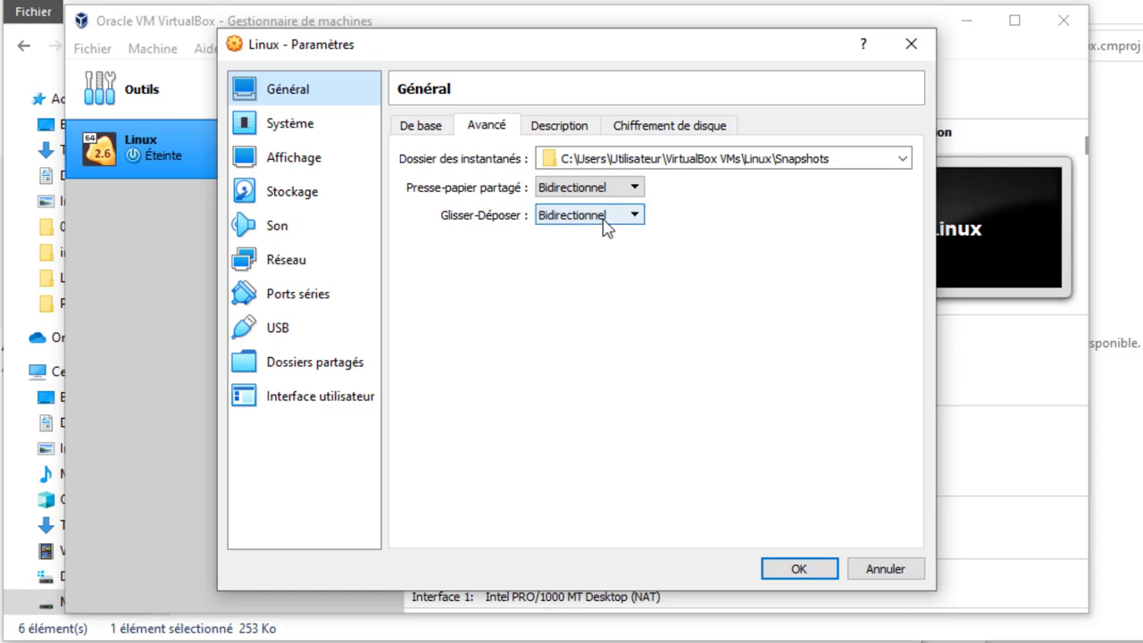
left_click(581, 125)
left_click(671, 124)
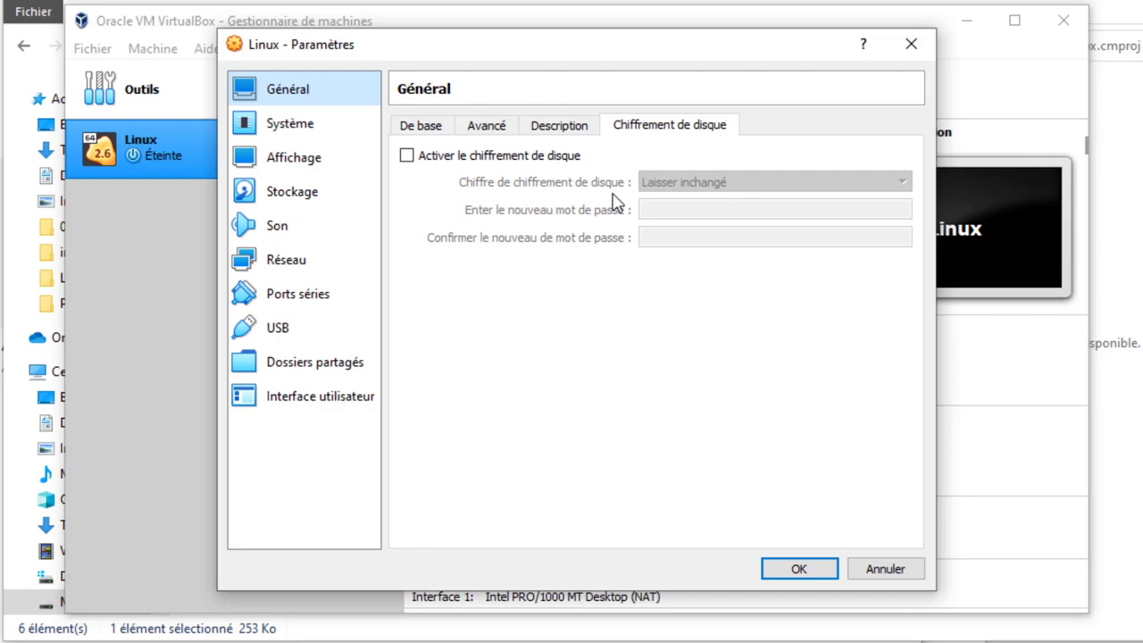
Examine the Linux machine's motherboard settings and the available chipset options, keeping the current chipset
left_click(316, 127)
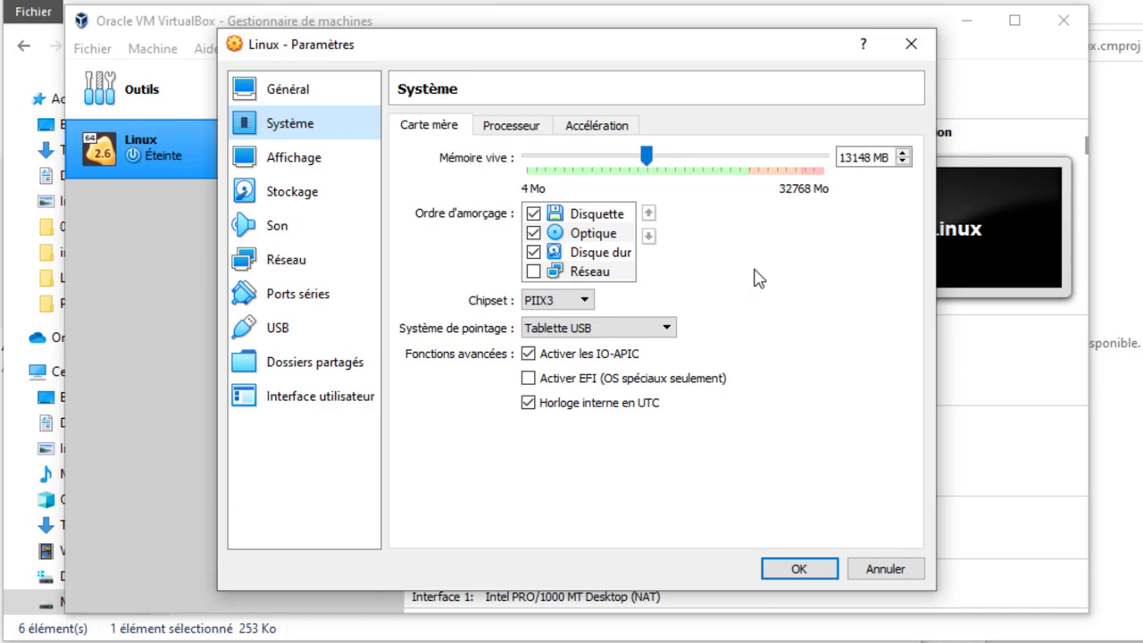
left_click(589, 301)
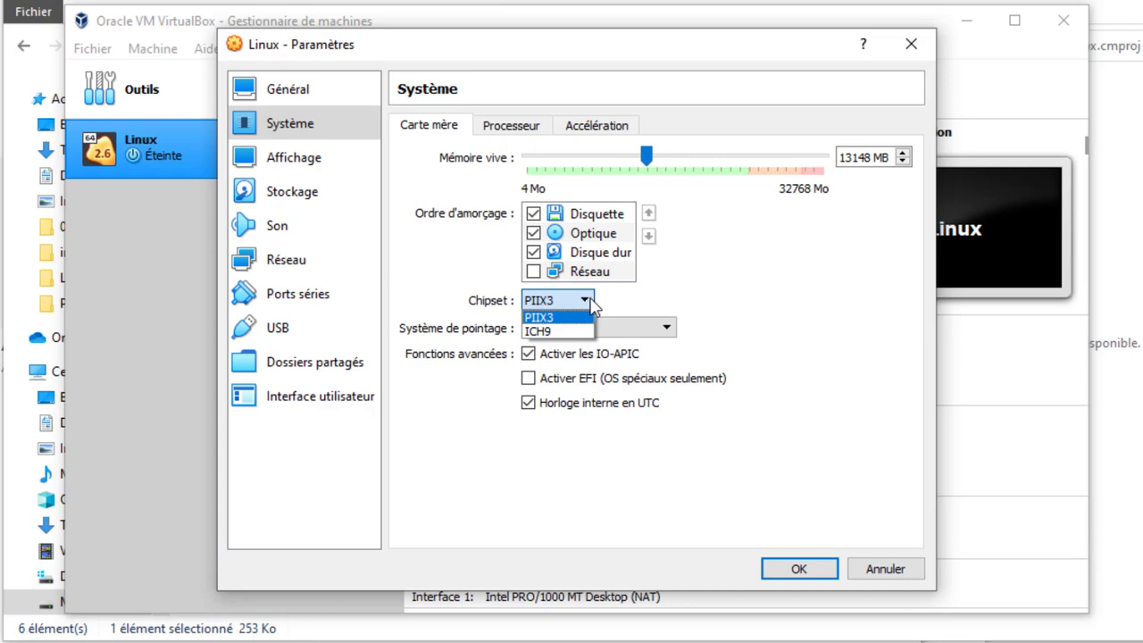
left_click(634, 302)
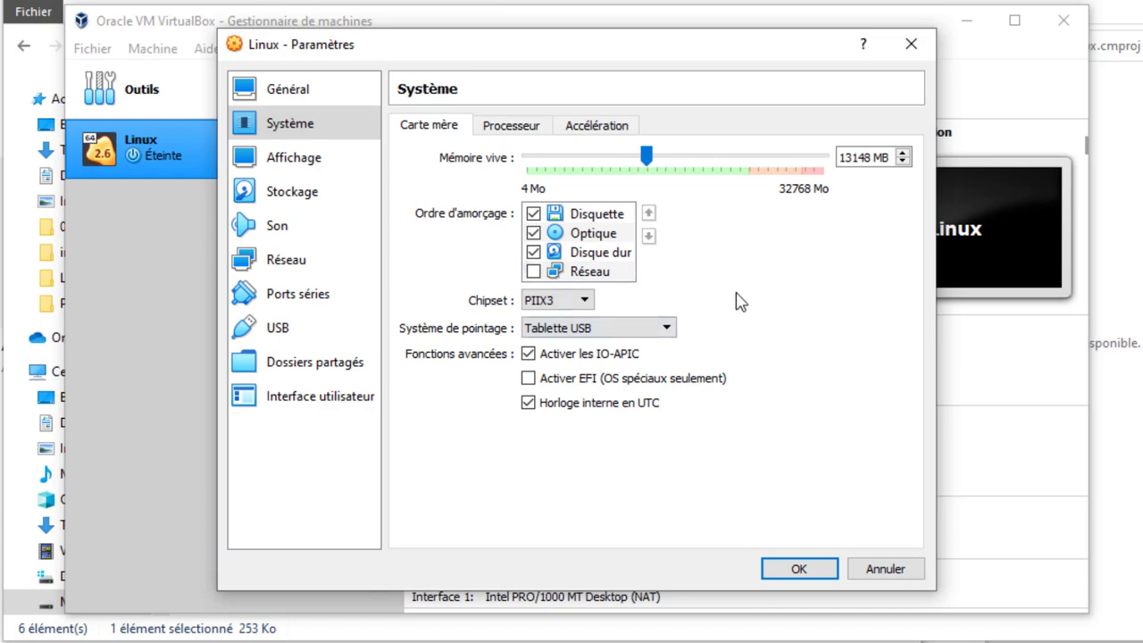
Examine the Linux machine's video memory setting and available graphics controllers, keeping the current controller
left_click(327, 169)
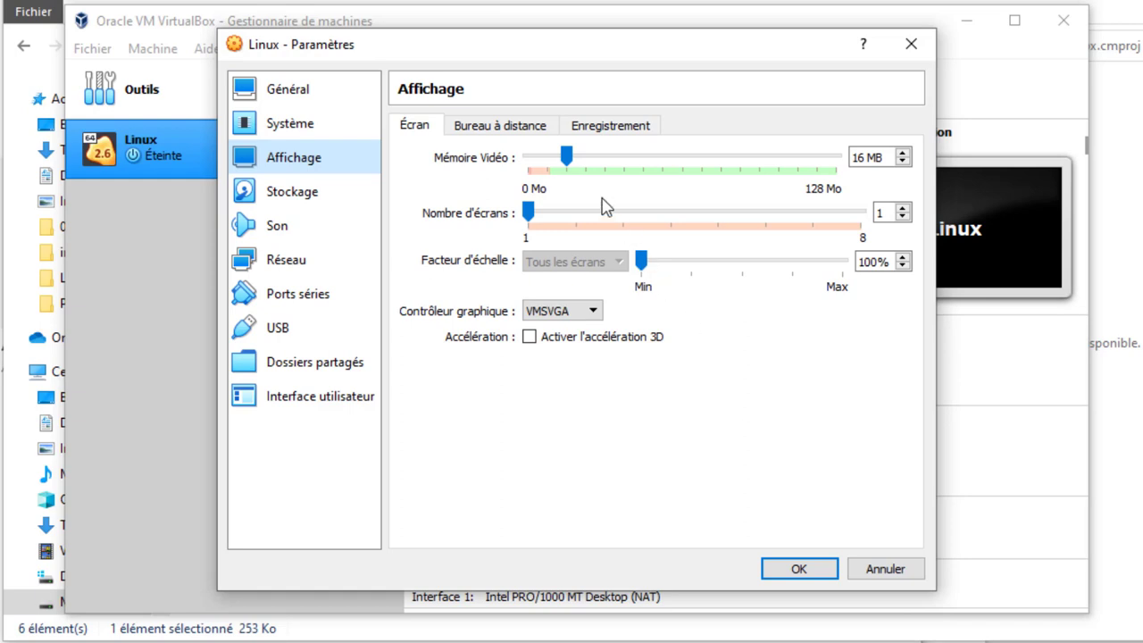
mouse_move(565, 156)
left_mouse_down()
mouse_move(845, 164)
mouse_move(568, 165)
left_mouse_up()
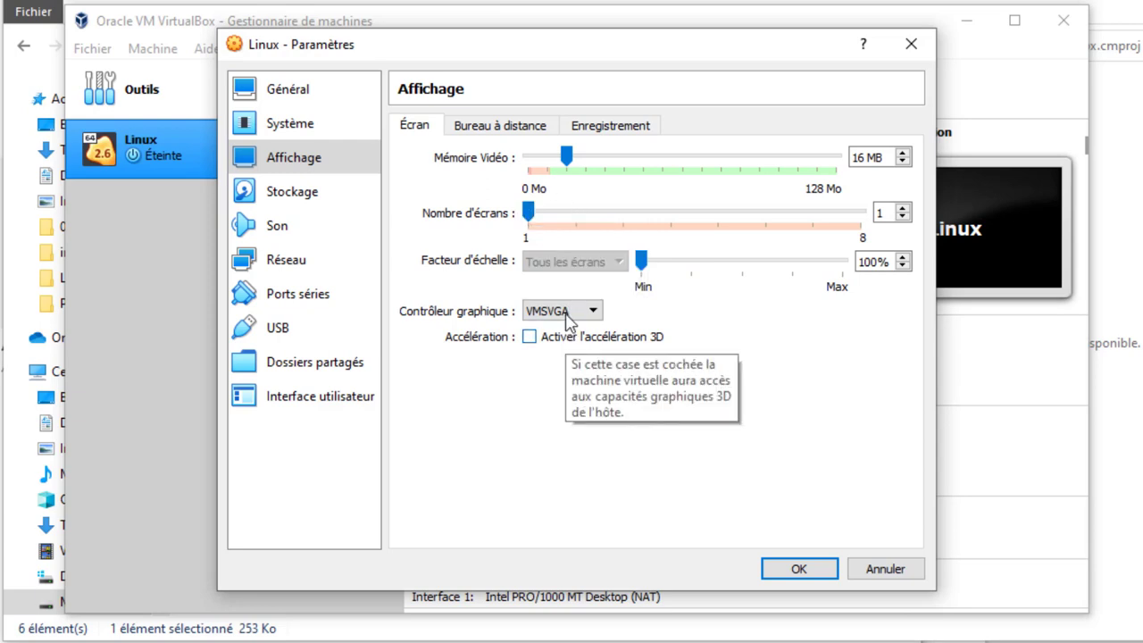
left_click(564, 311)
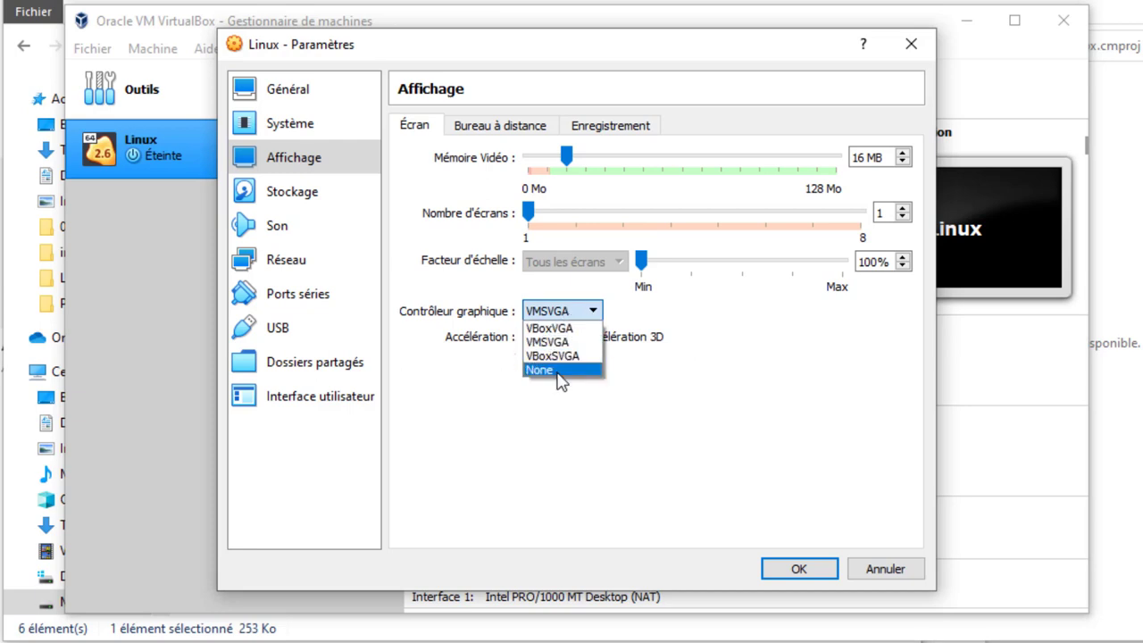
left_click(650, 318)
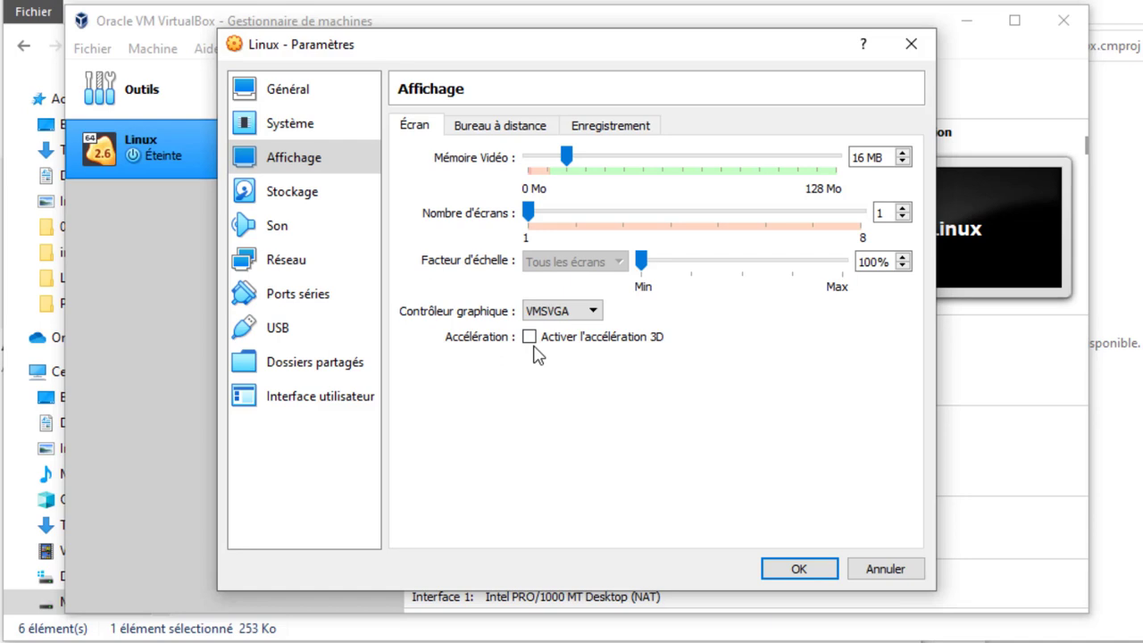
Review the Linux machine's storage controllers, and examine its host audio driver and audio controller choices without changing them
left_click(304, 198)
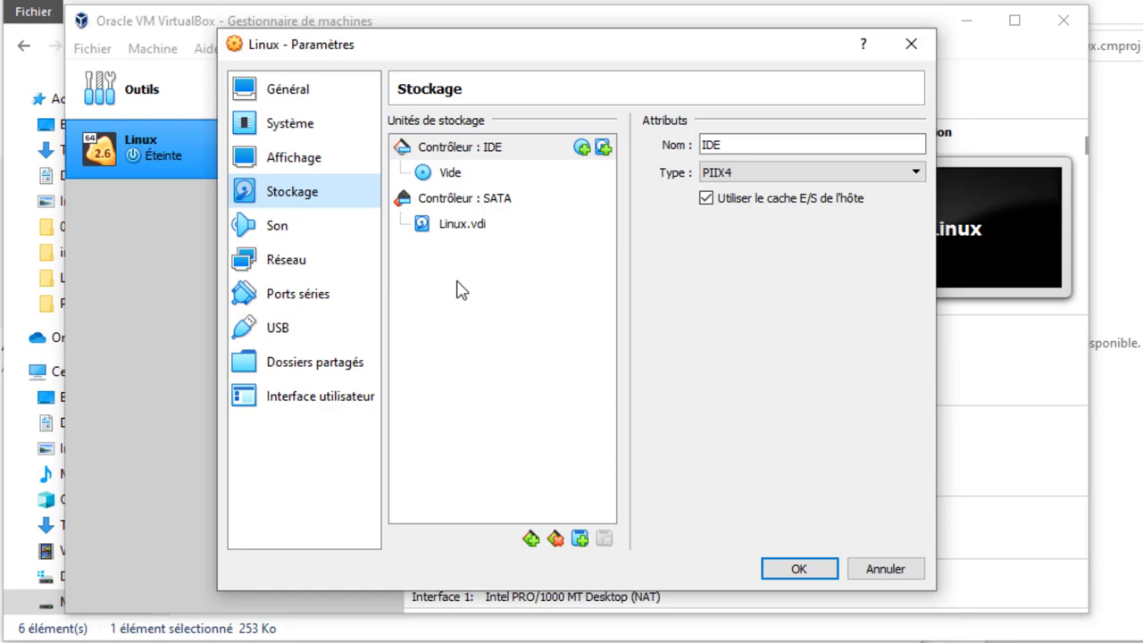
left_click(283, 234)
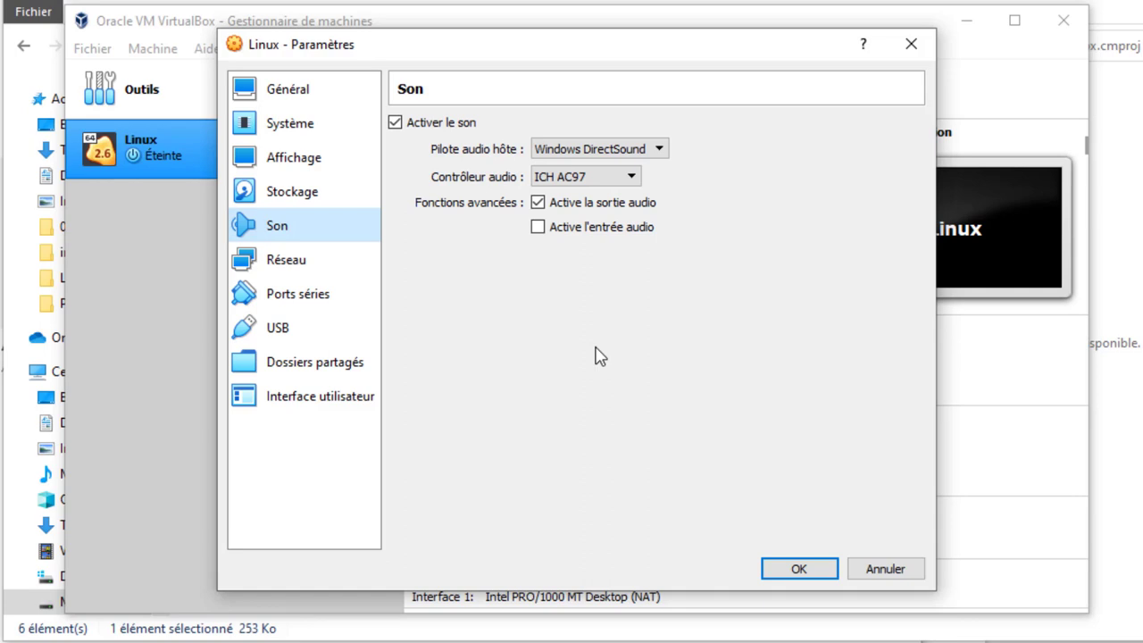
left_click(659, 150)
left_click(701, 147)
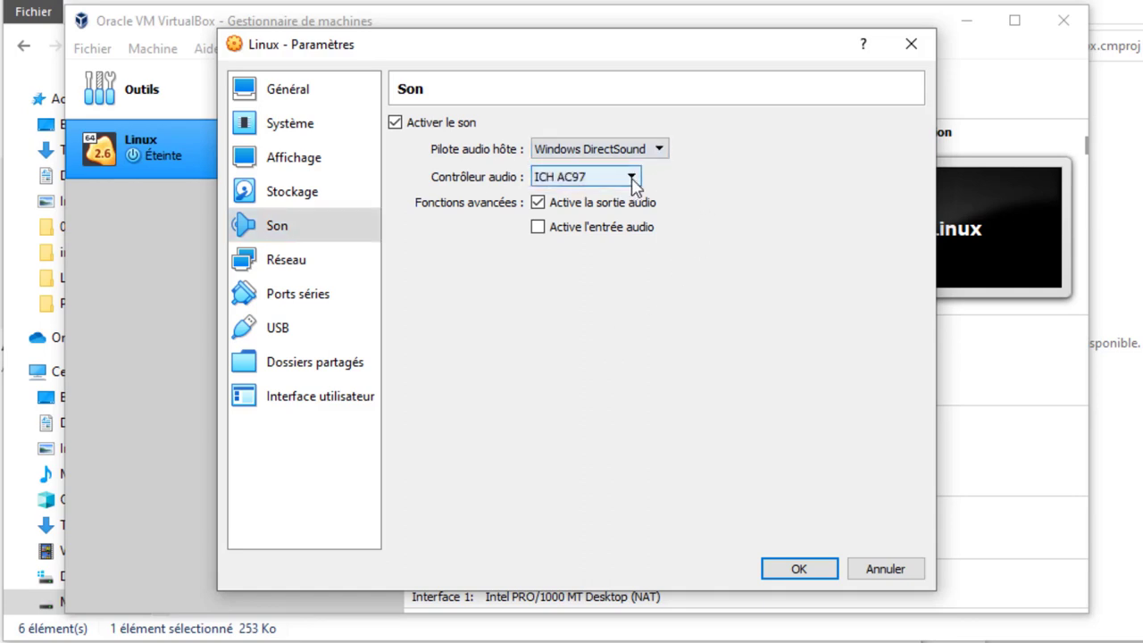
left_click(631, 177)
left_click(684, 193)
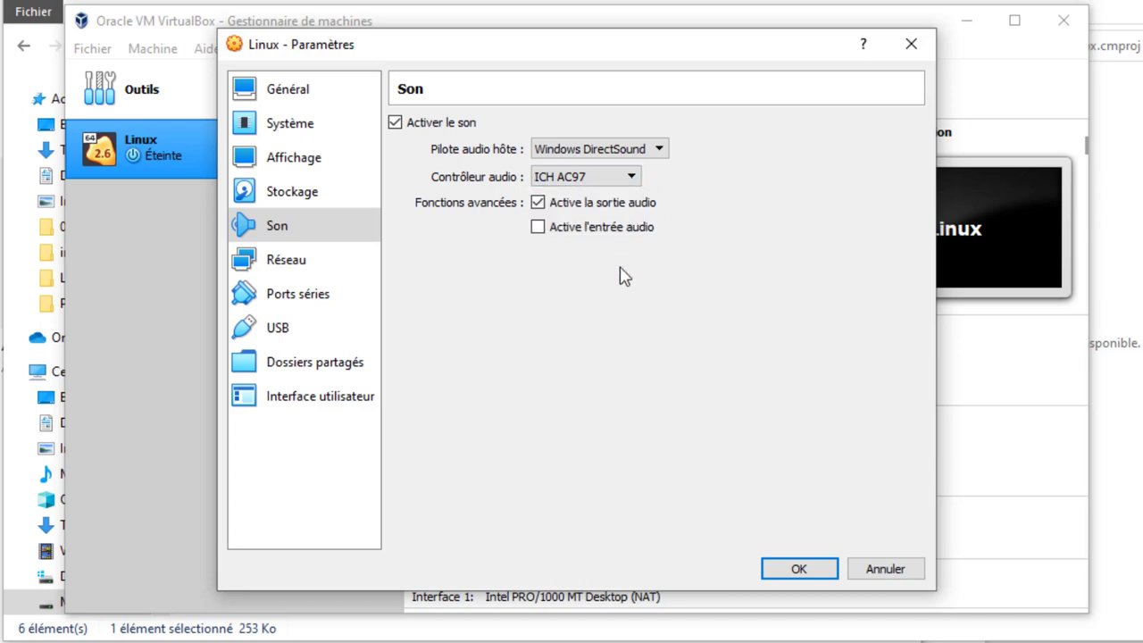
Review the Linux machine's four network adapters, returning to the first adapter's network access mode
left_click(300, 261)
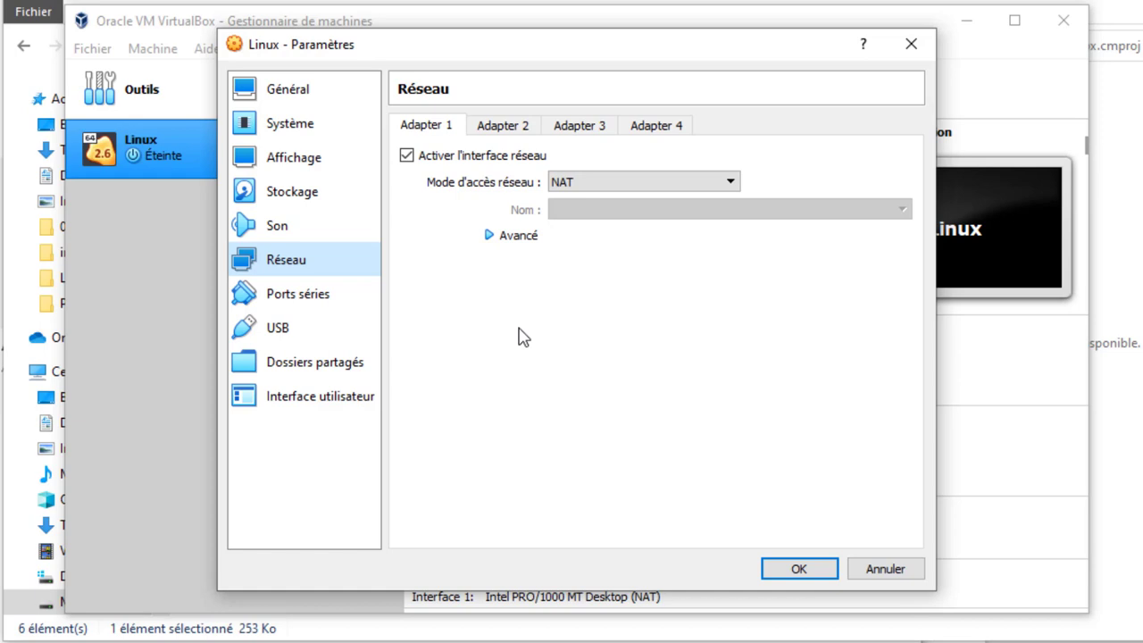
left_click(518, 128)
left_click(579, 128)
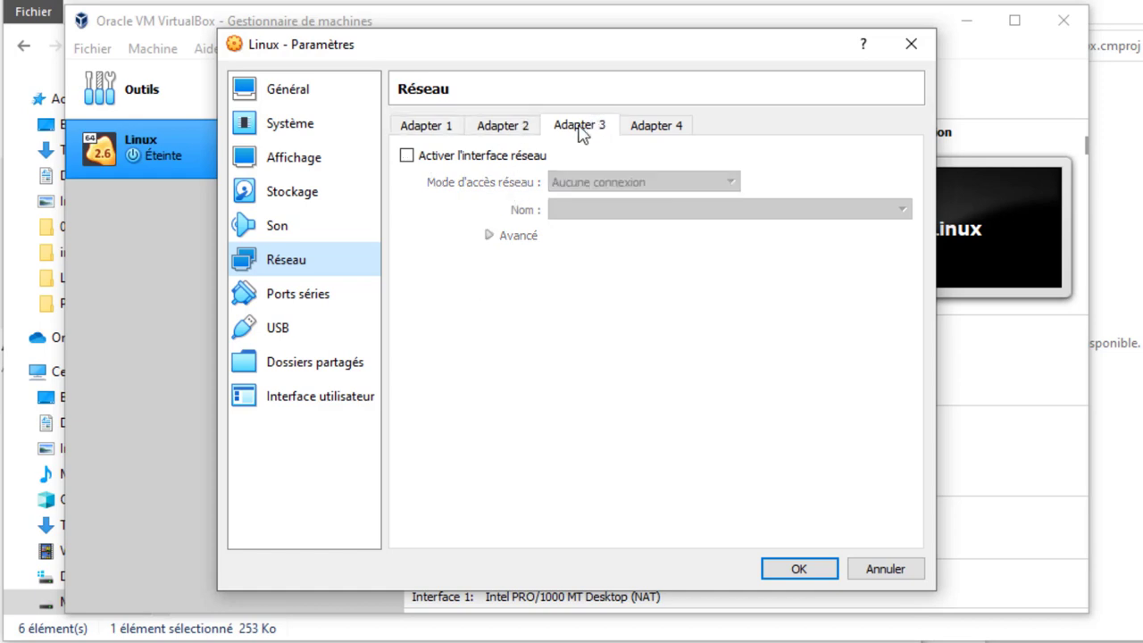
left_click(658, 128)
left_click(435, 126)
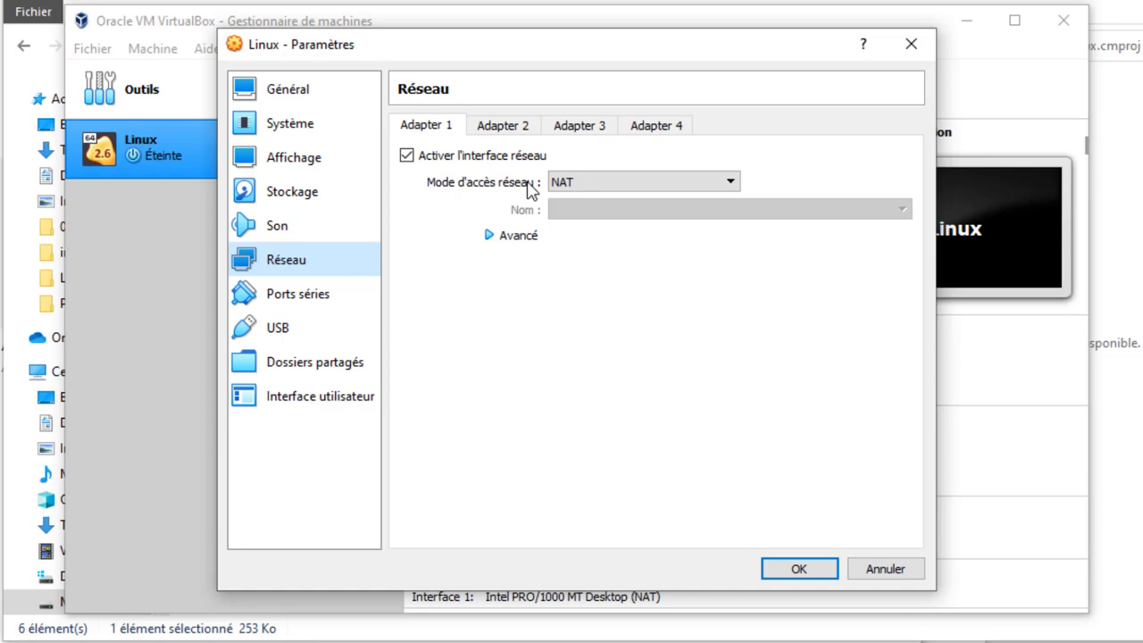
Review the Linux machine's serial port, USB, shared folder and user interface settings, and close the settings dialog
left_click(306, 304)
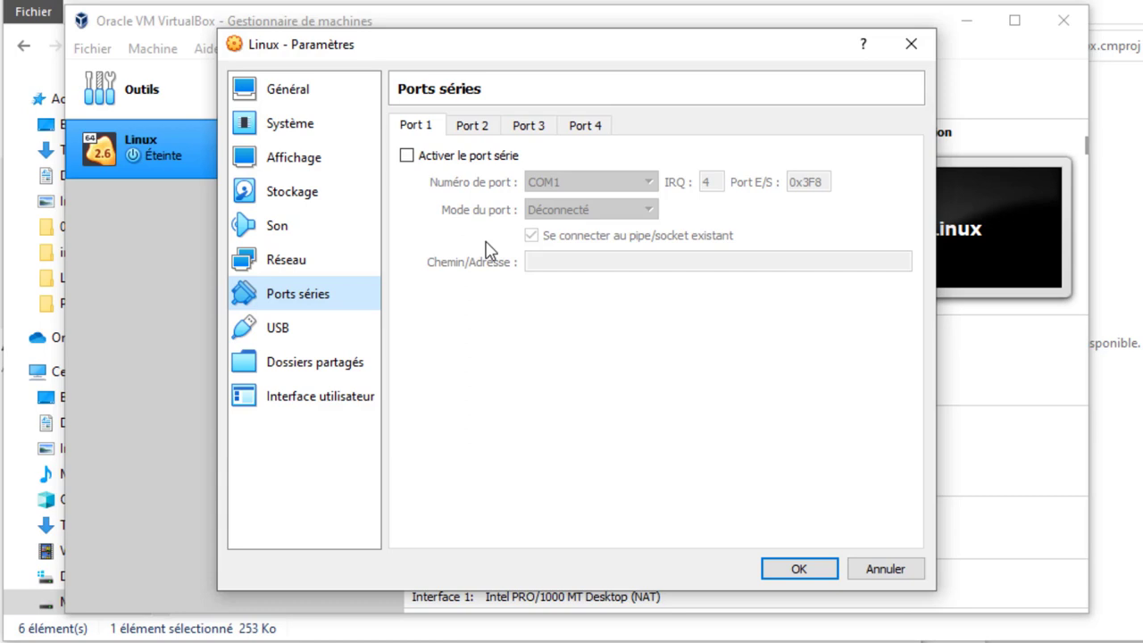
left_click(298, 327)
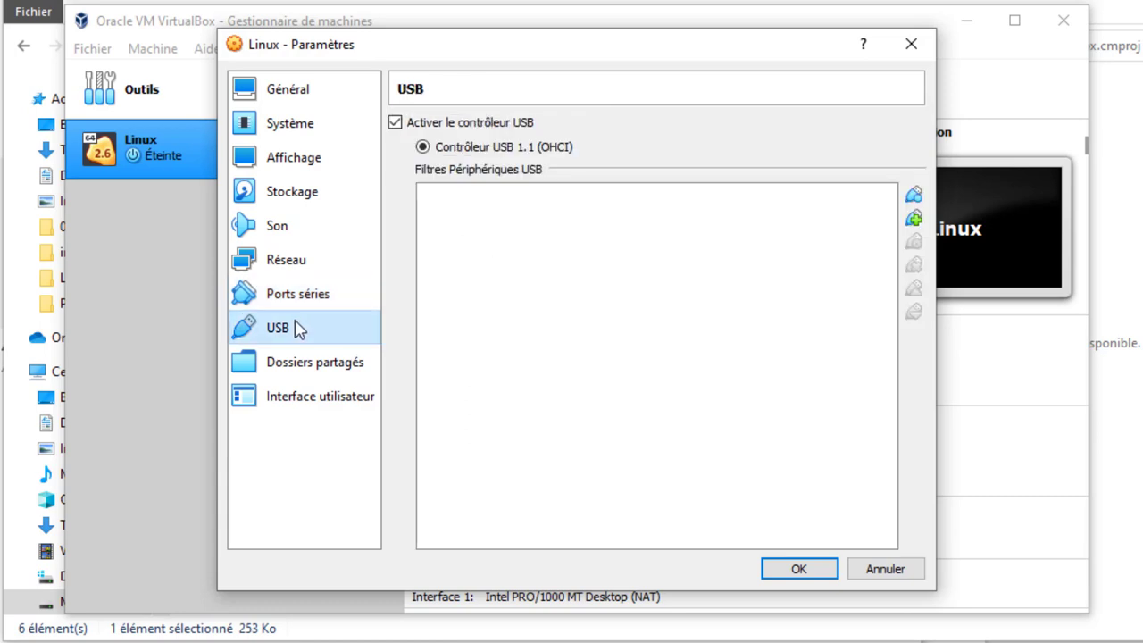
left_click(317, 368)
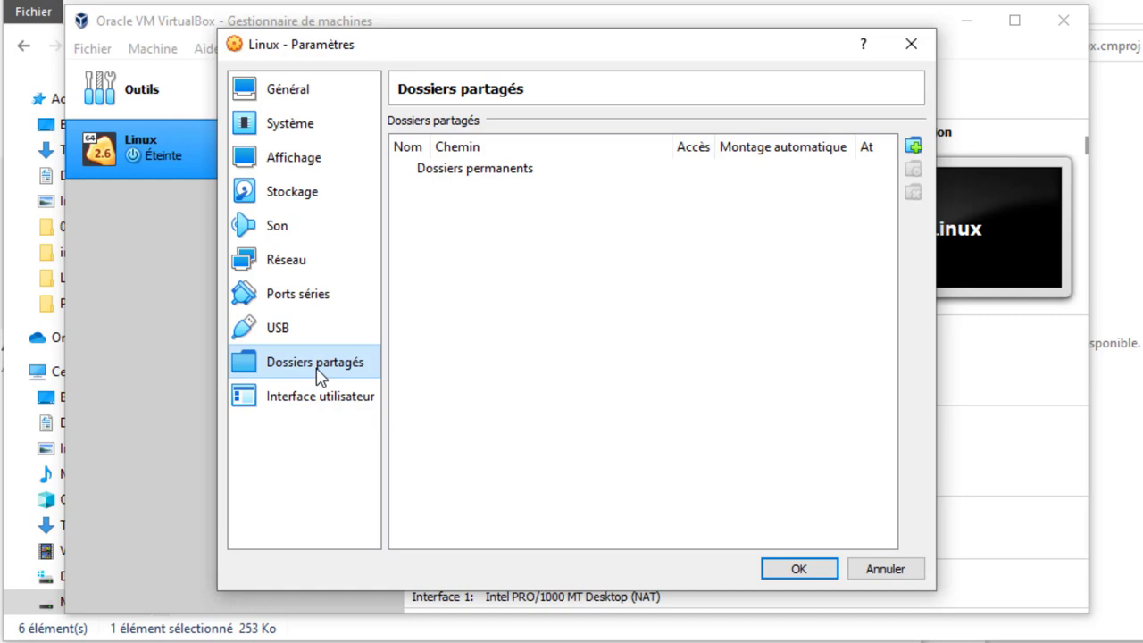
left_click(313, 402)
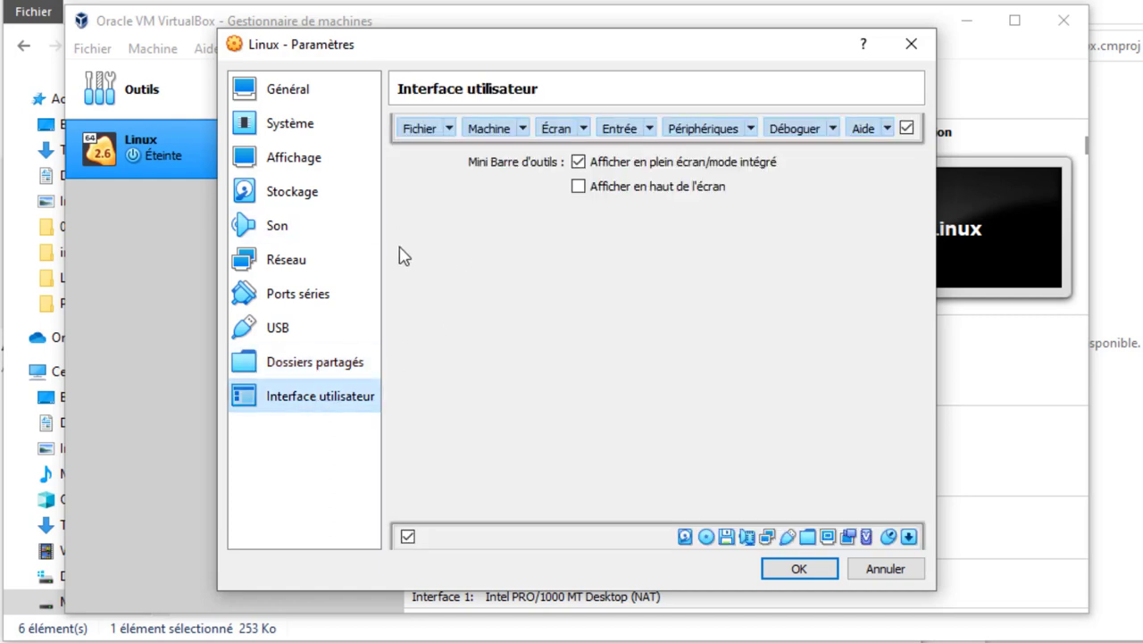
key("Return")
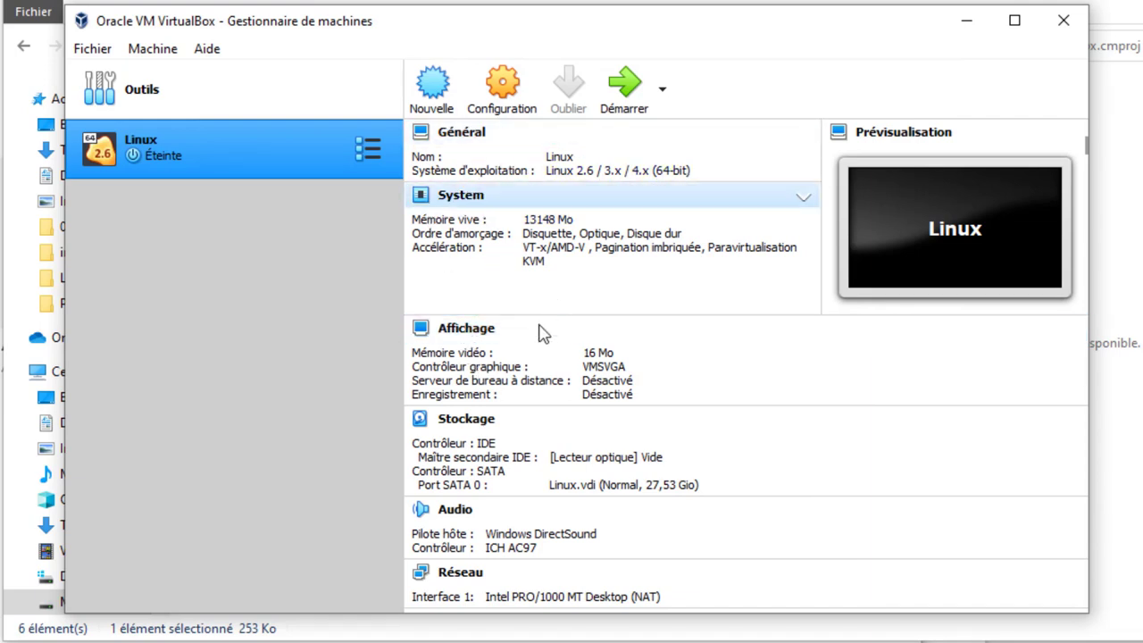
Look over the Linux machine's details summary and its available start modes without starting the machine
scroll(706, 438, "down", 4)
scroll(708, 439, "up", 3)
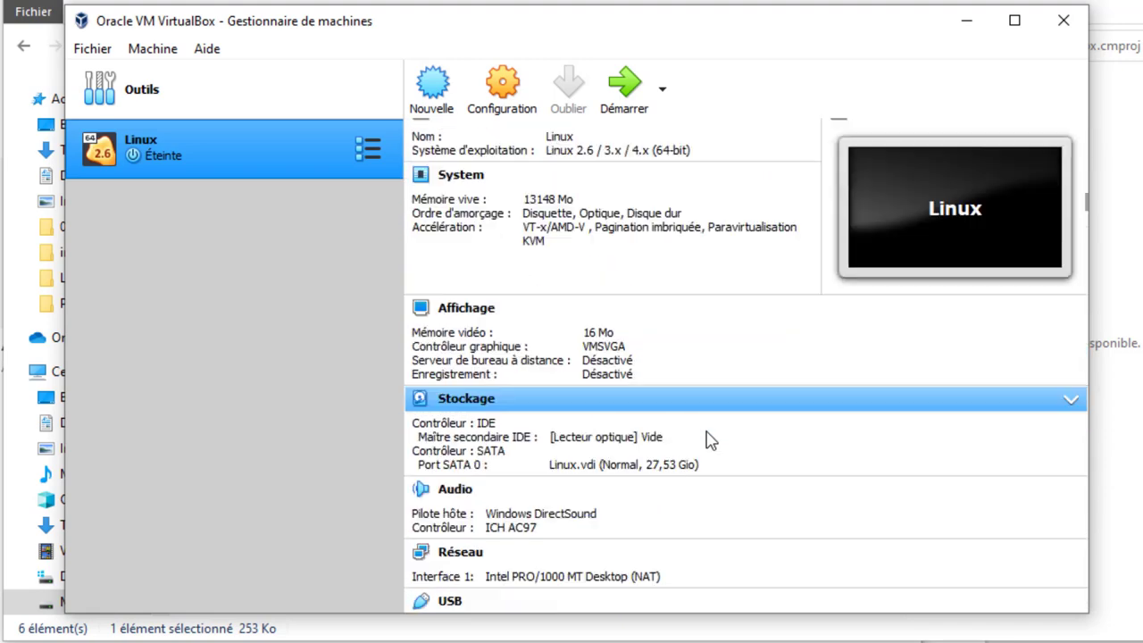
scroll(706, 439, "up", 1)
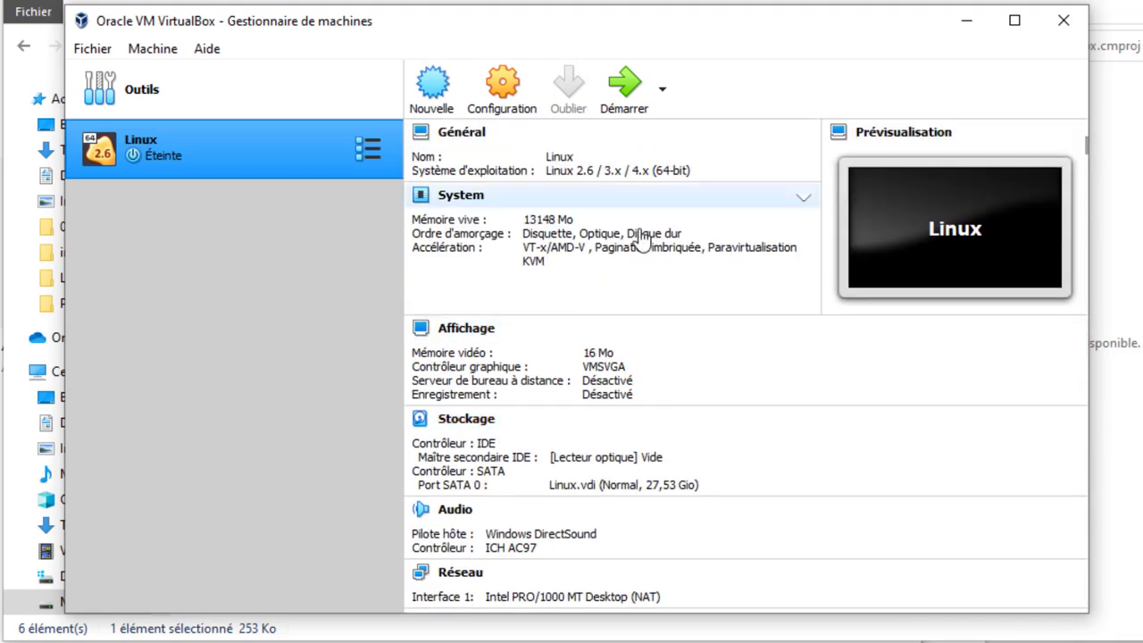
left_click(662, 91)
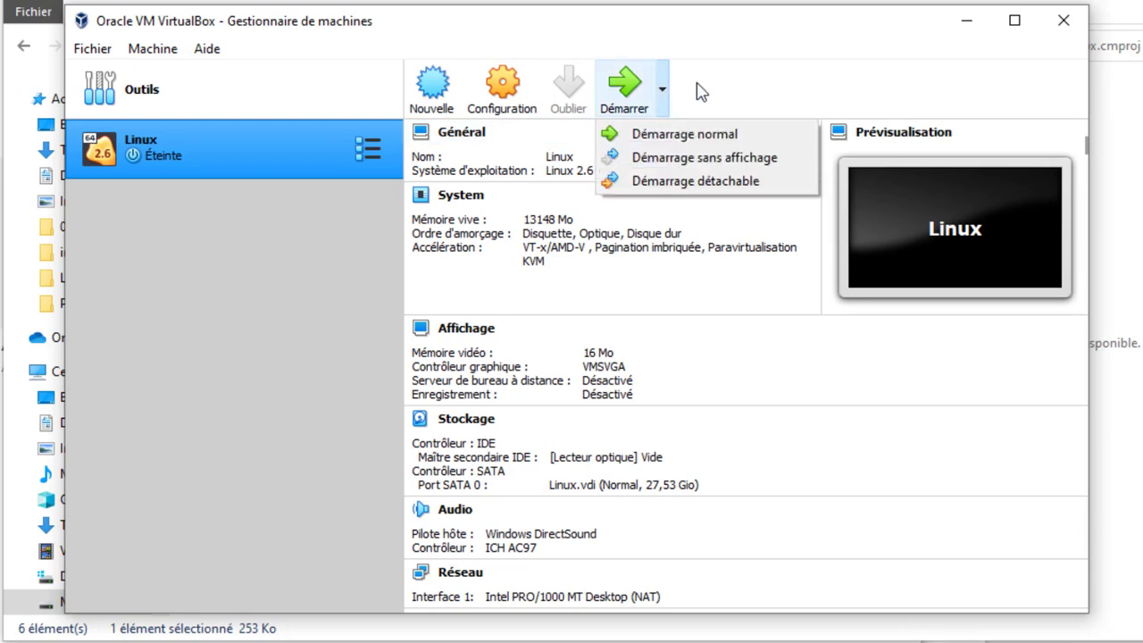
left_click(706, 90)
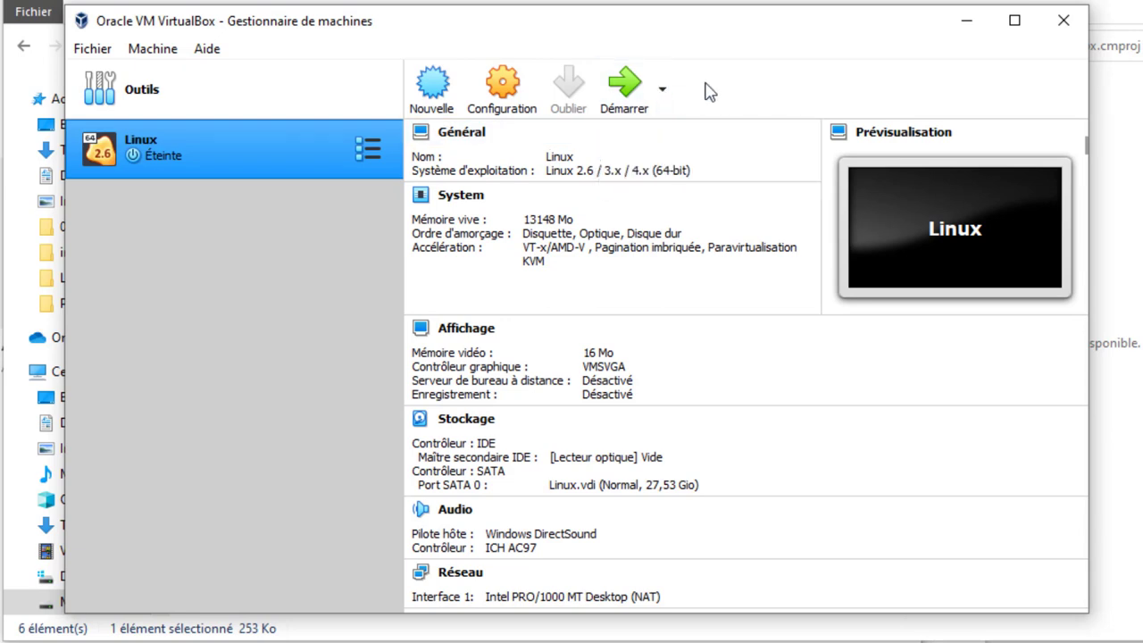